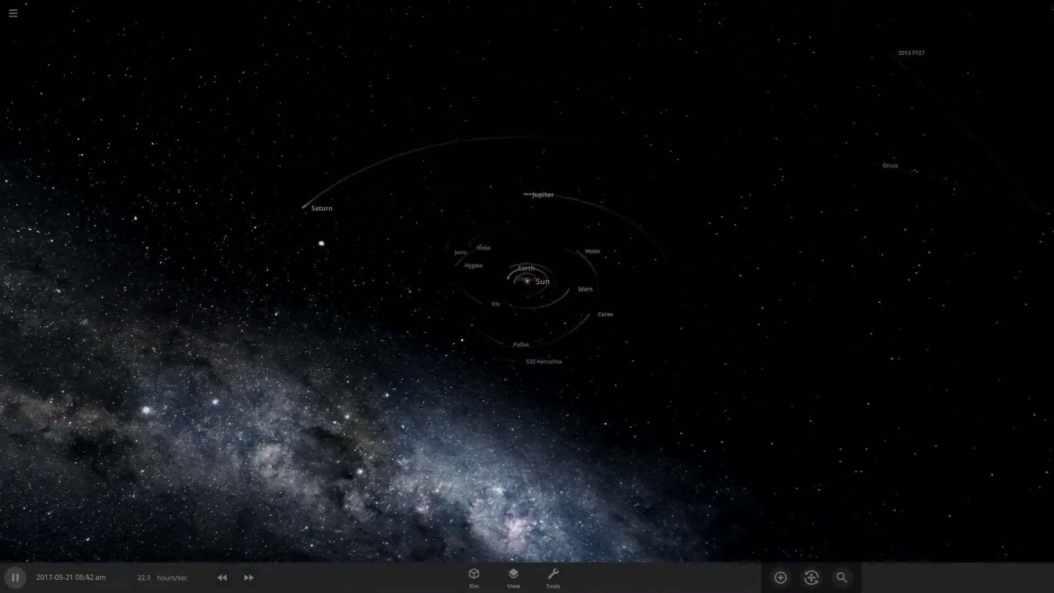
Start adding an object and browse the star catalogue with the inner solar system in view
left_click(780, 577)
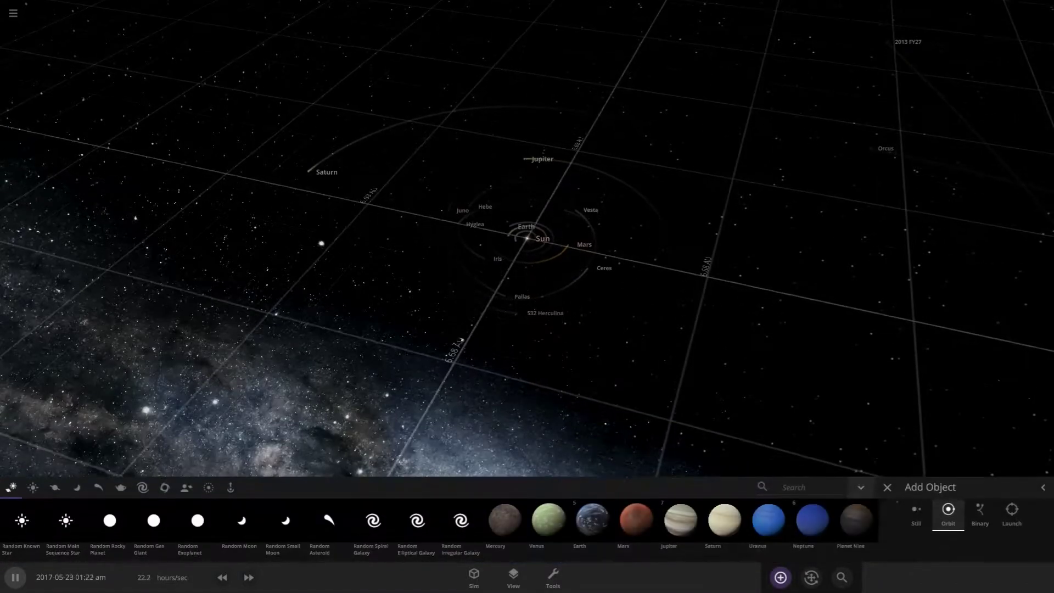
left_click(33, 487)
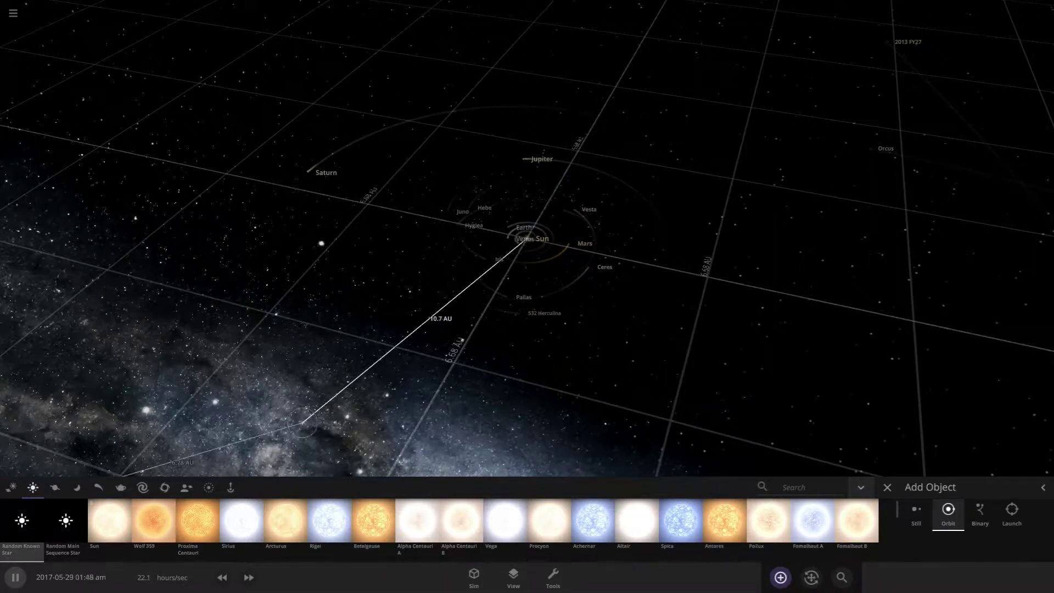
scroll(474, 345, "up", 3)
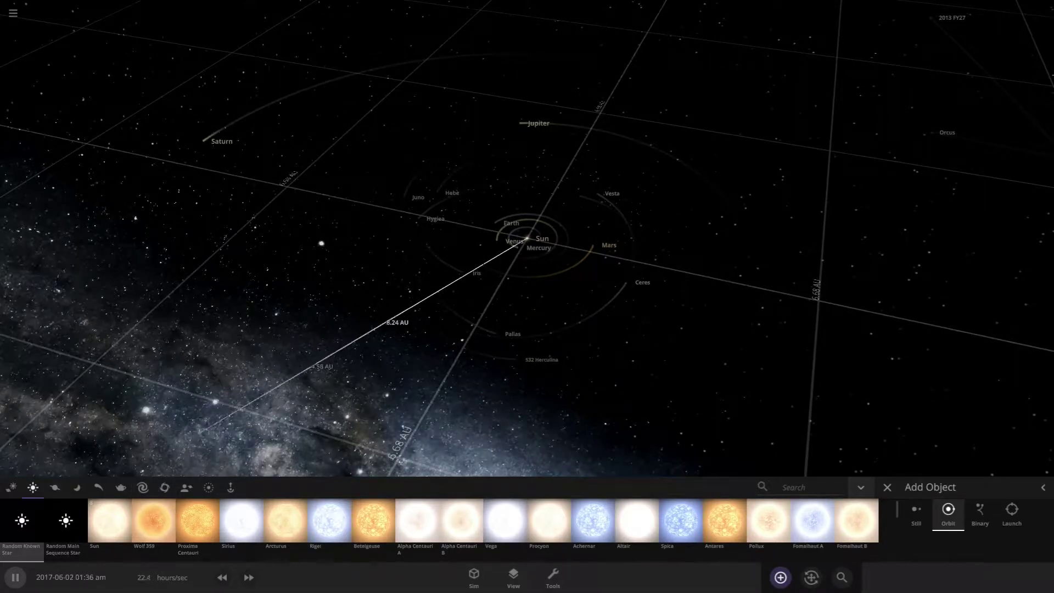
scroll(332, 390, "up", 3)
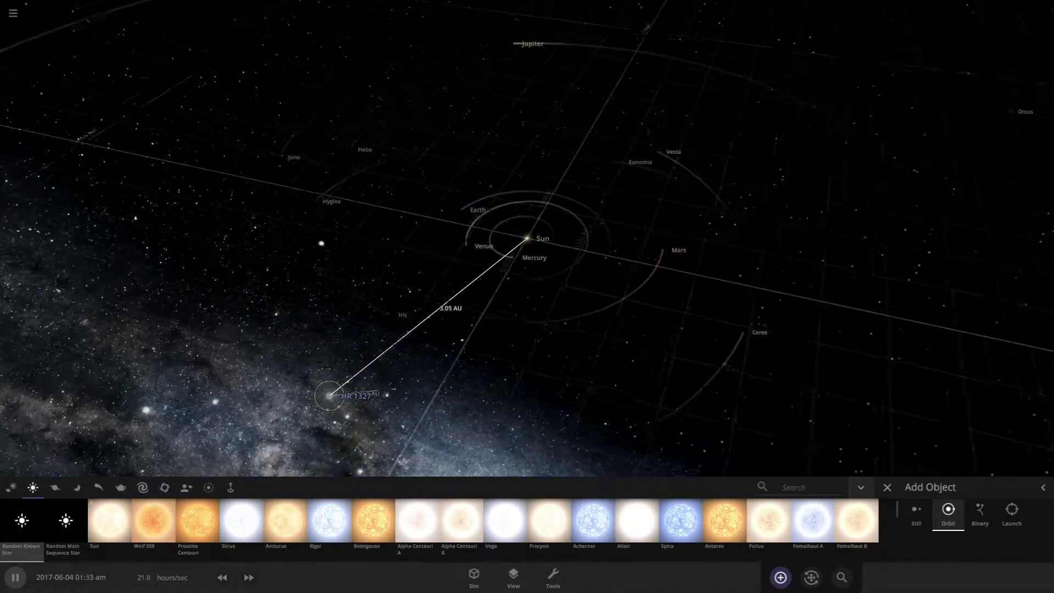
scroll(329, 393, "up", 3)
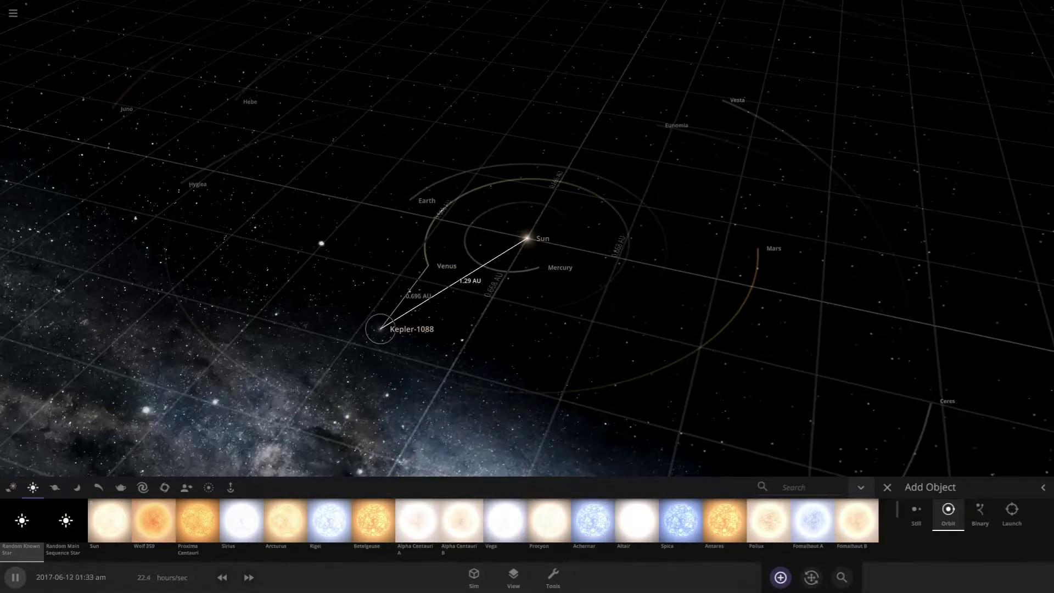
scroll(109, 520, "down", 1)
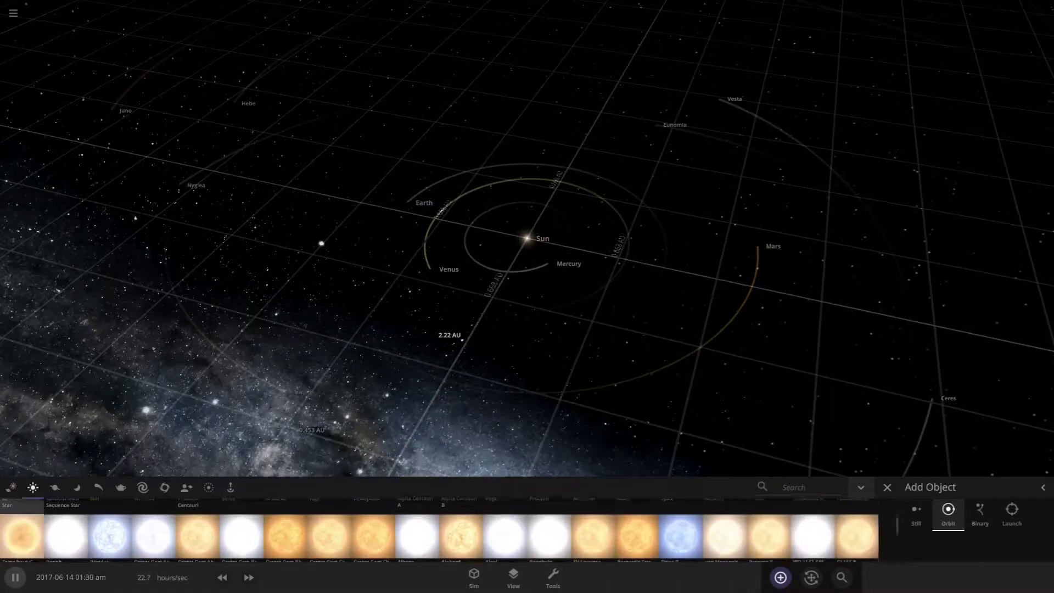
scroll(110, 520, "up", 3)
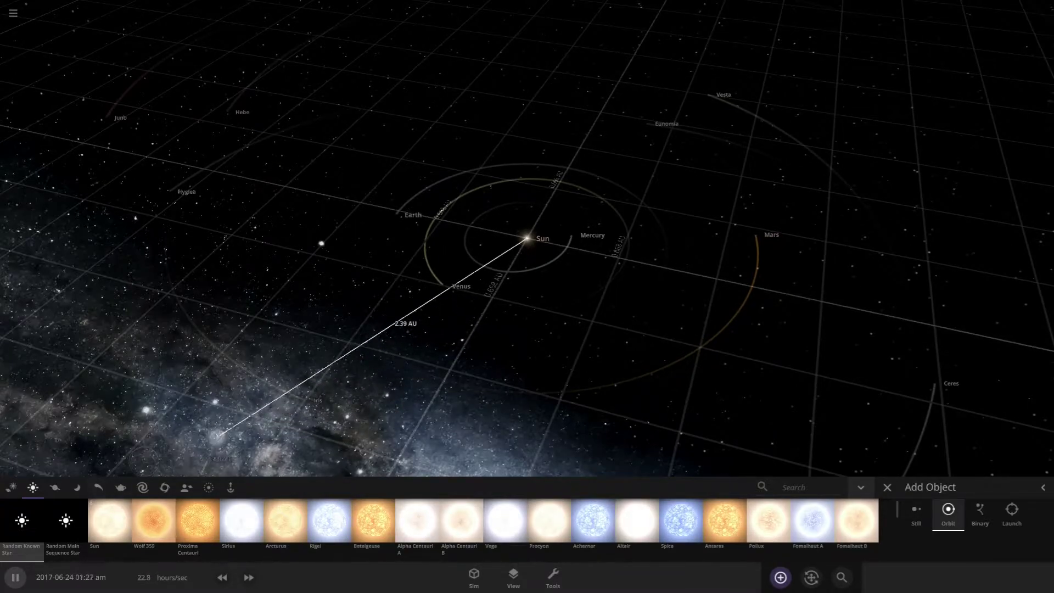
scroll(377, 370, "up", 2)
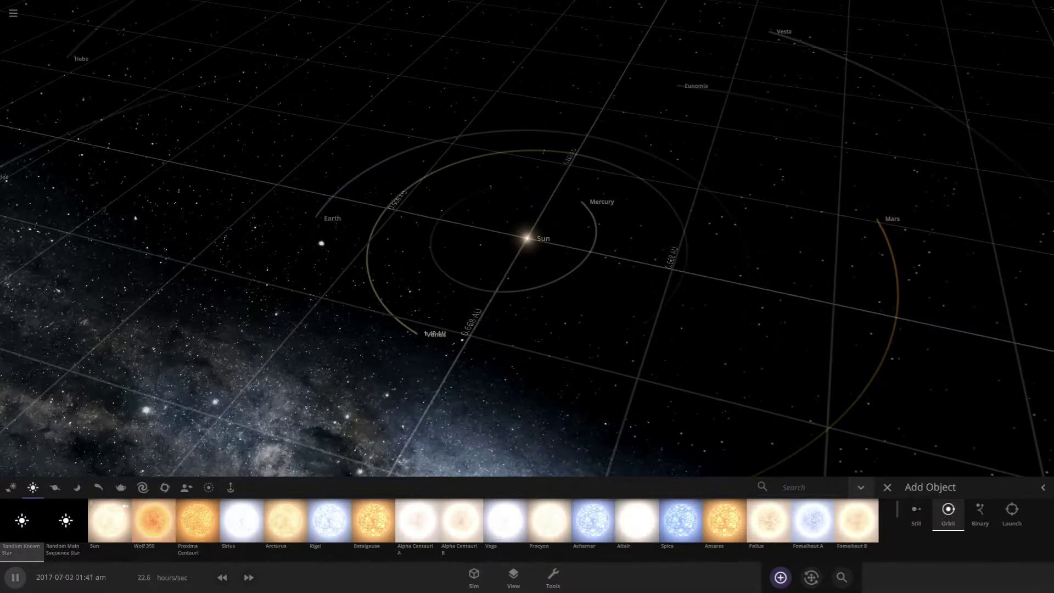
left_click(110, 521)
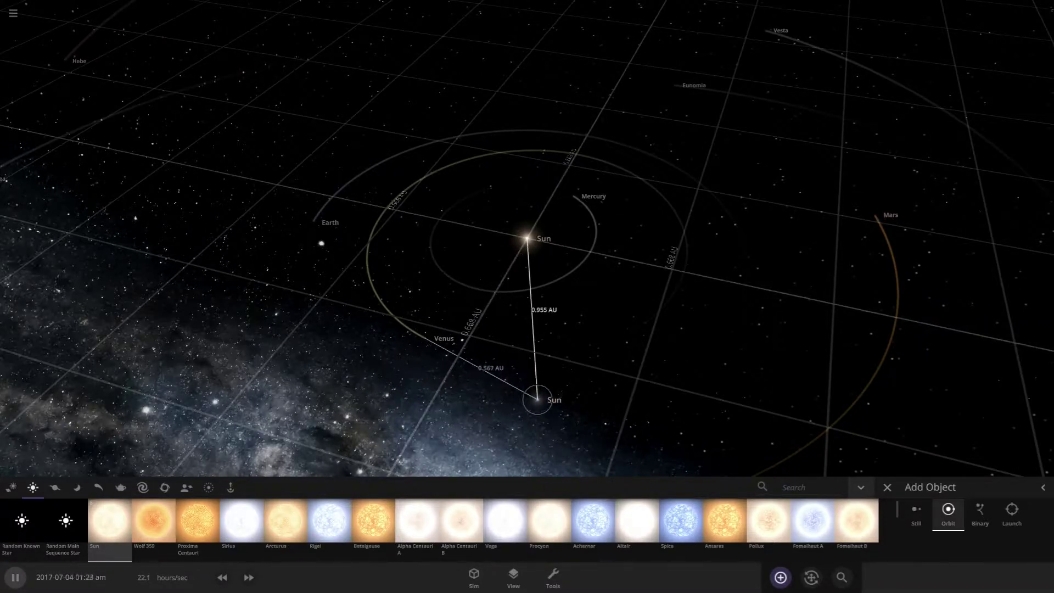
scroll(554, 401, "up", 5)
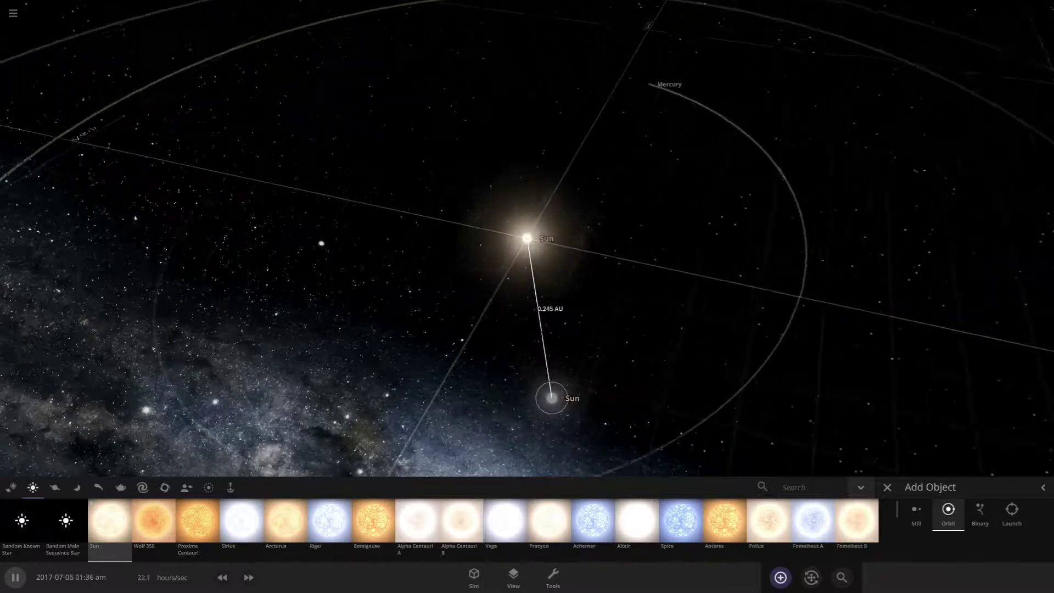
scroll(551, 398, "down", 6)
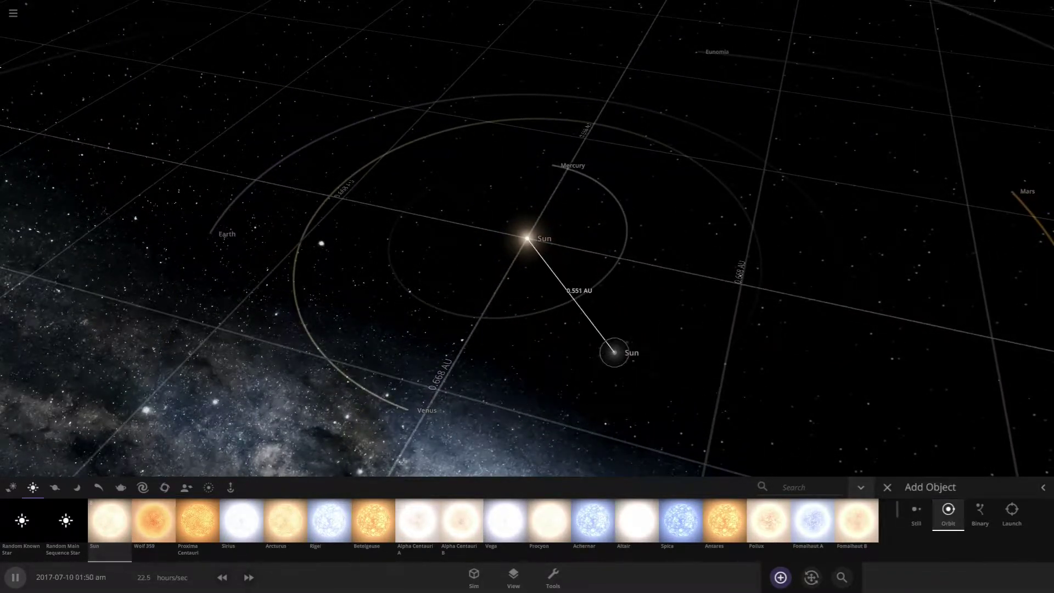
Choose Sirius B from the star catalogue and place it in orbit about 3.56 AU from the Sun
scroll(417, 520, "down", 1)
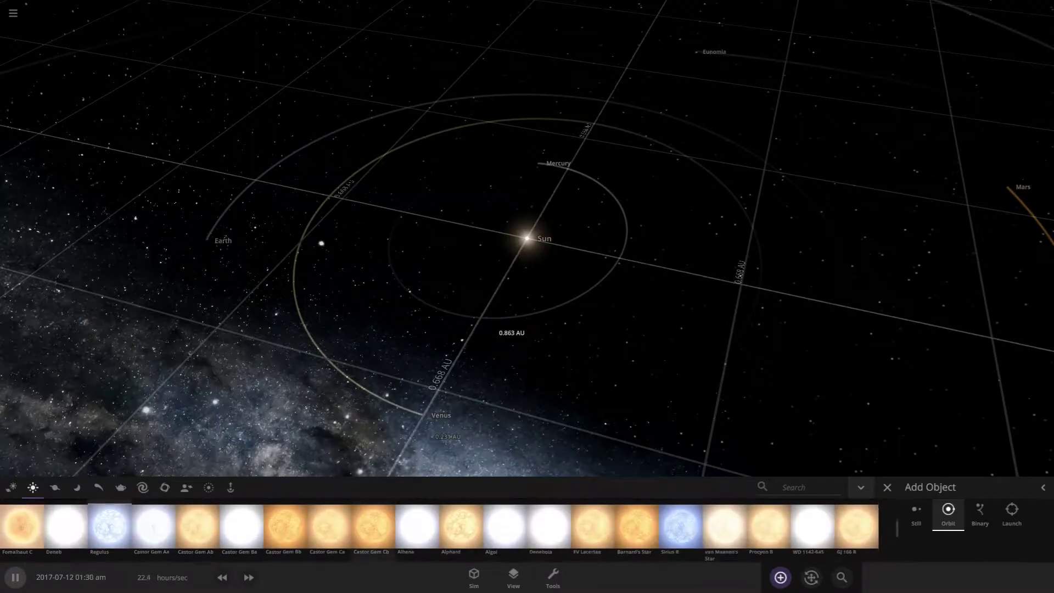
left_click(681, 521)
scroll(587, 368, "down", 2)
scroll(588, 368, "down", 4)
scroll(587, 368, "down", 5)
scroll(587, 368, "up", 1)
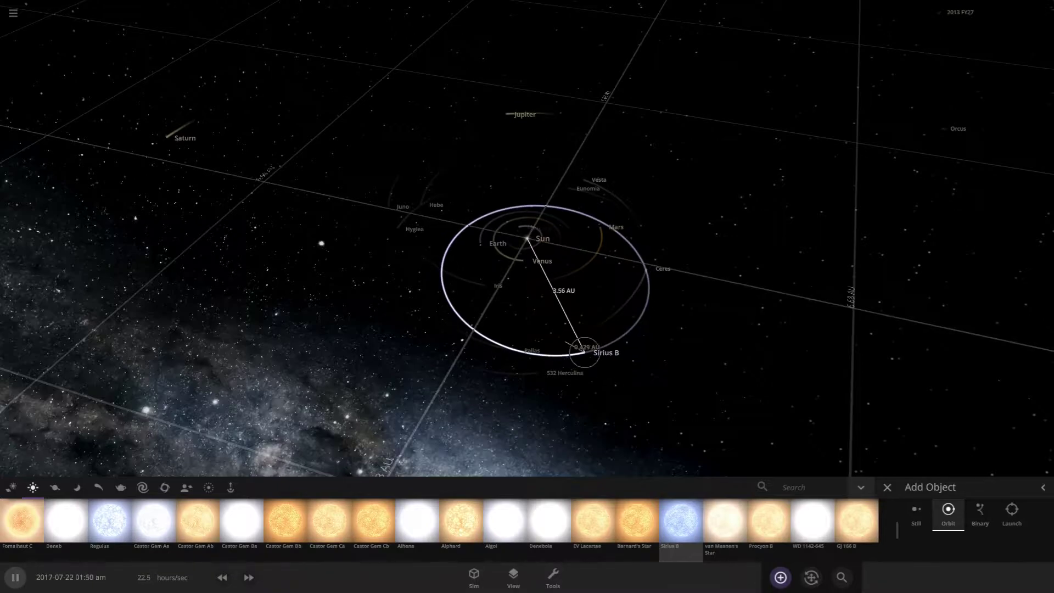
left_click(585, 352)
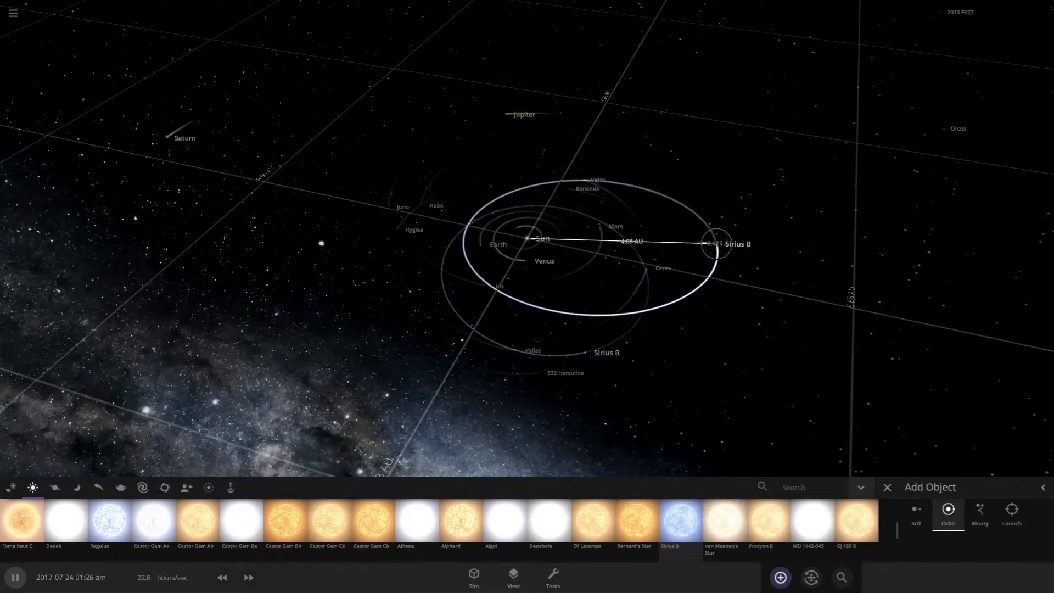
Place six more orbiting Sirius B stars among the planets and around each other, and finish adding objects
left_click(722, 215)
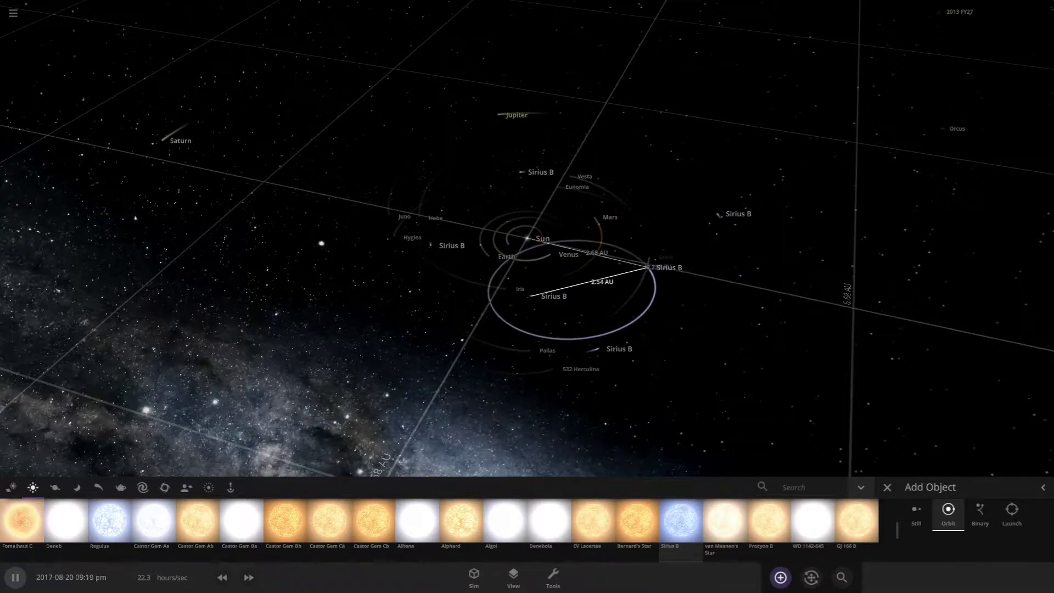
left_click(717, 215)
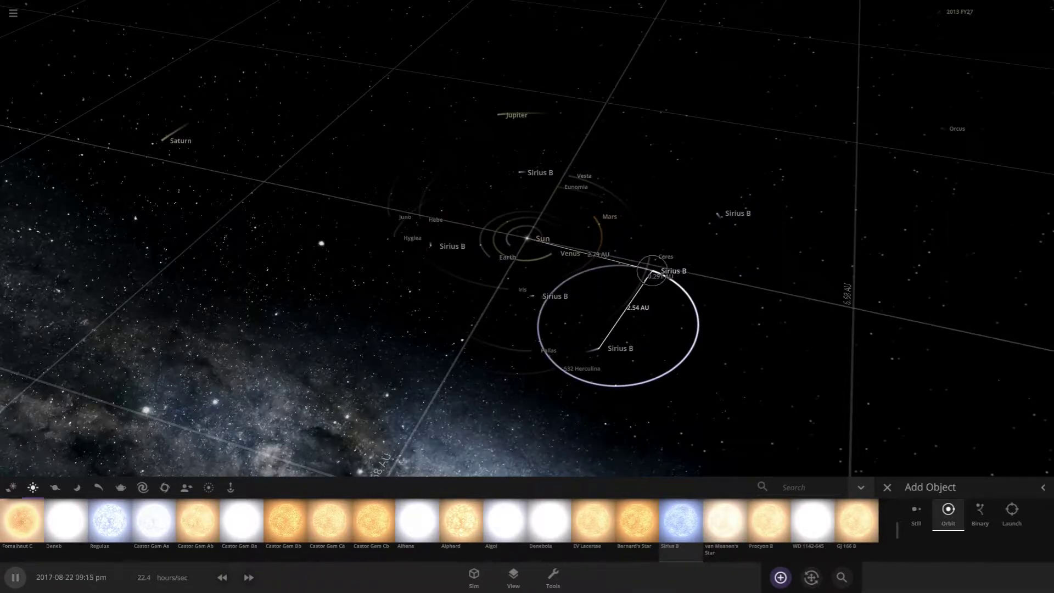
left_click(597, 349)
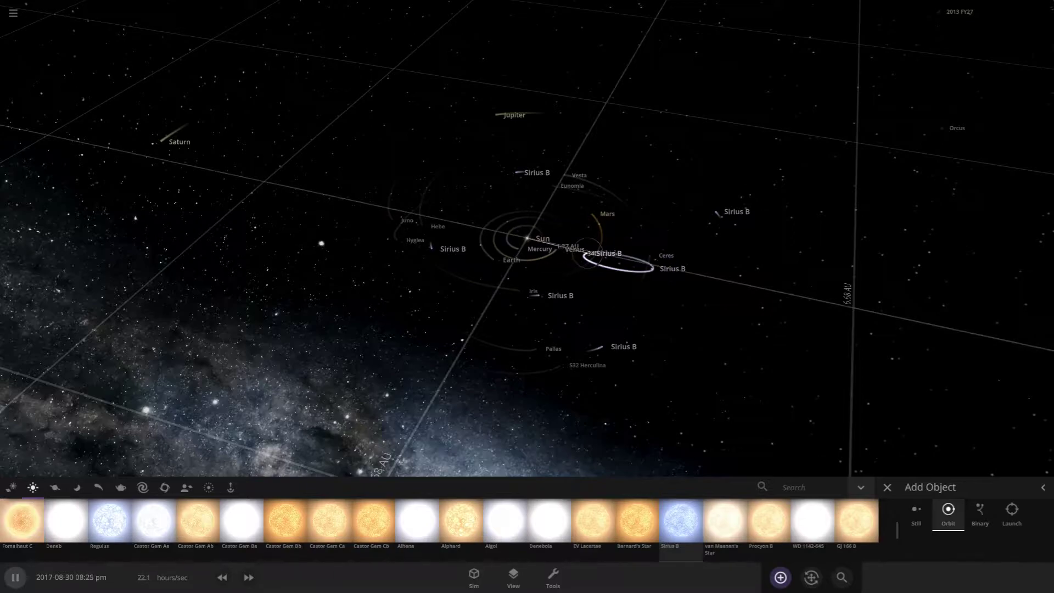
scroll(681, 308, "up", 5)
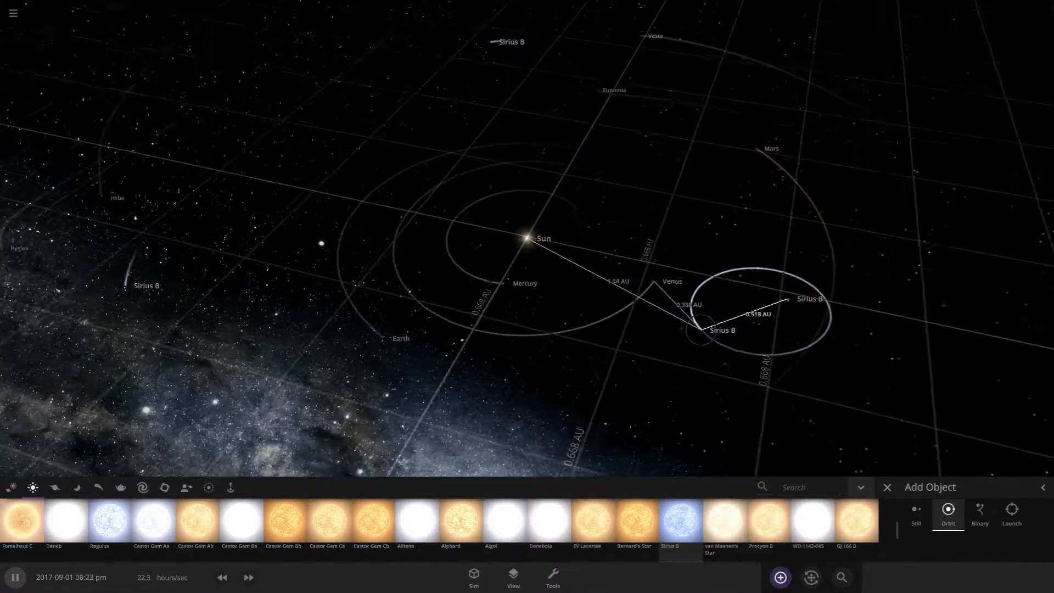
scroll(696, 332, "down", 5)
key("Escape")
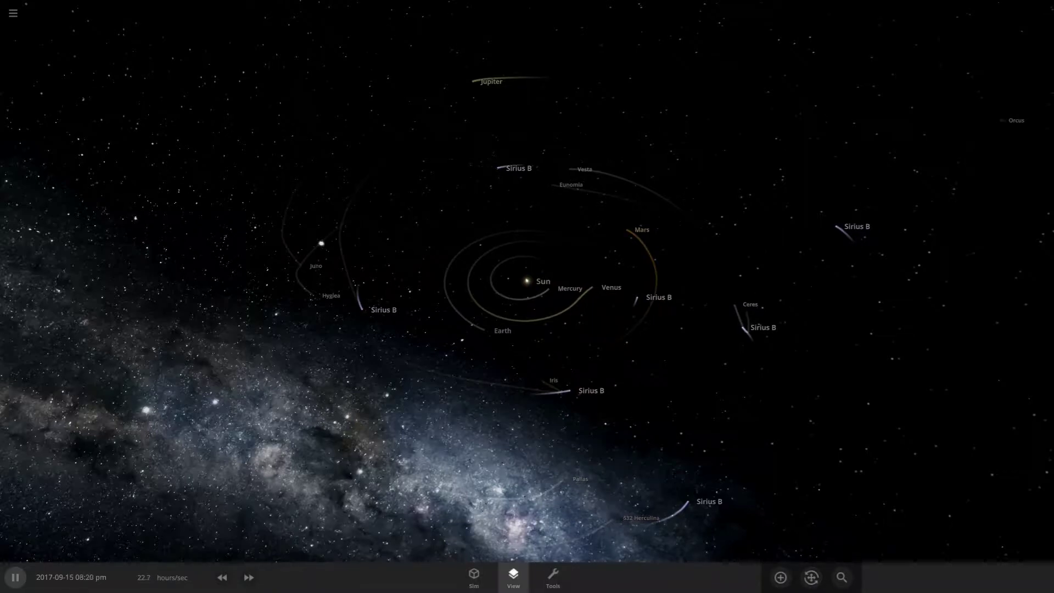
Turn on the display of object orbits and turn off object trails
left_click(513, 576)
left_click(488, 408)
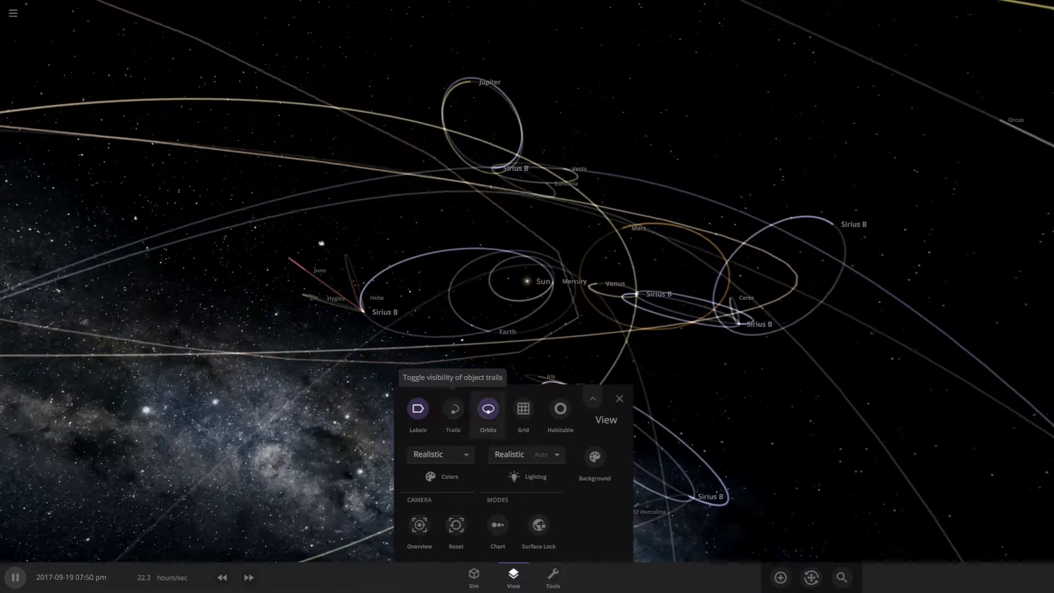
left_click(619, 399)
Examine the orbit paths around the Sun and planets, and focus on a Sirius B star beyond Earth
scroll(618, 398, "up", 2)
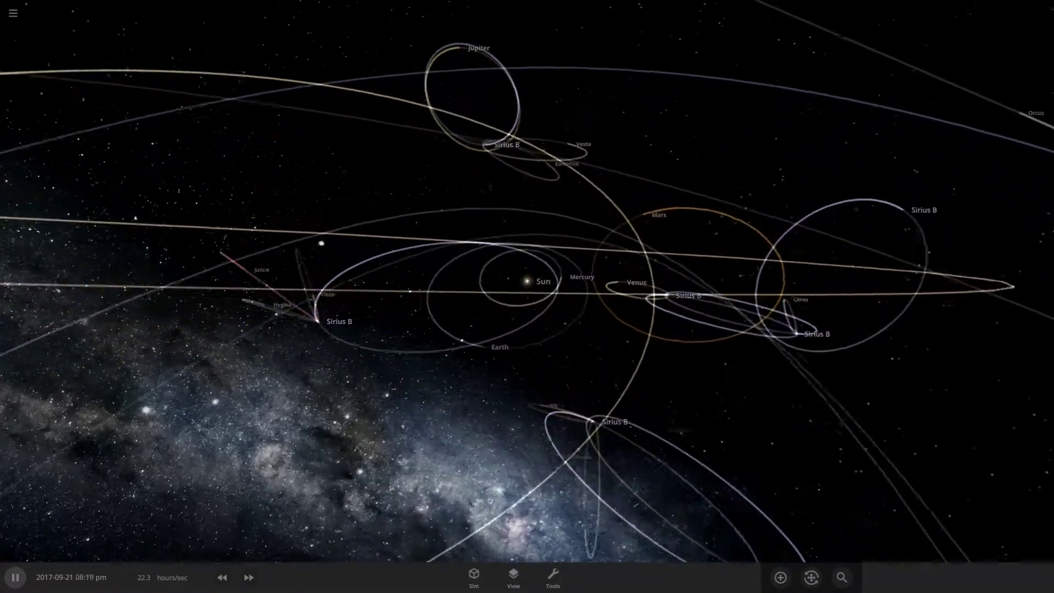
scroll(527, 297, "up", 2)
scroll(526, 297, "down", 5)
left_click_drag(527, 296, 417, 297)
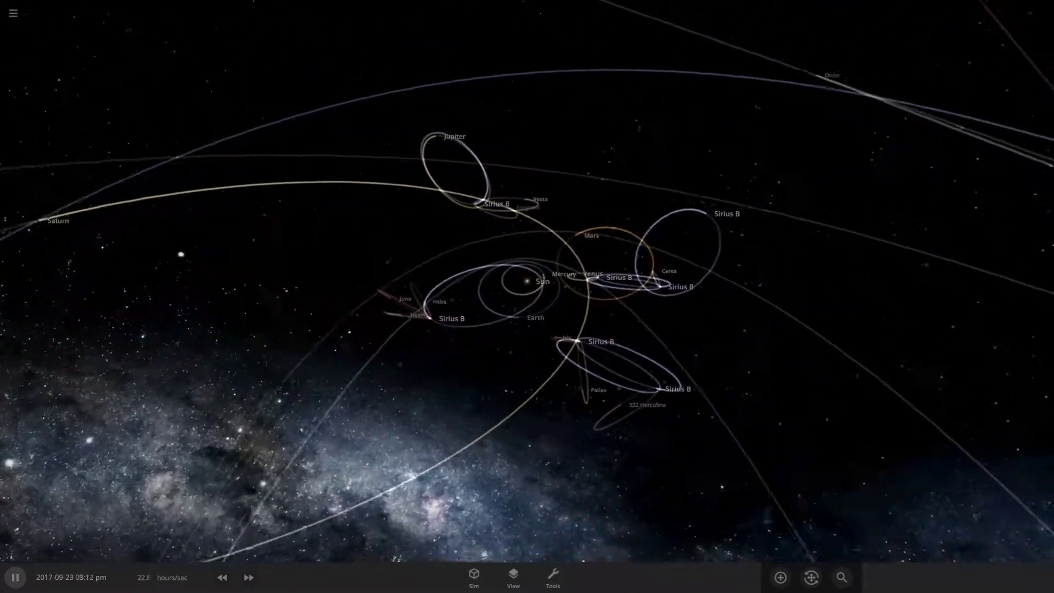
left_click_drag(527, 296, 472, 296)
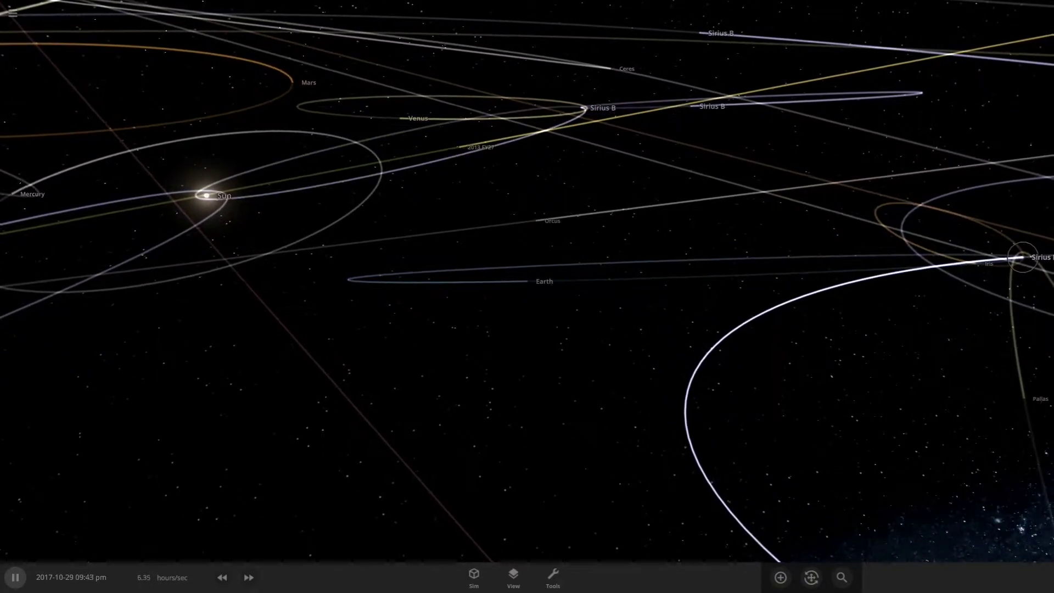
left_click(1022, 257)
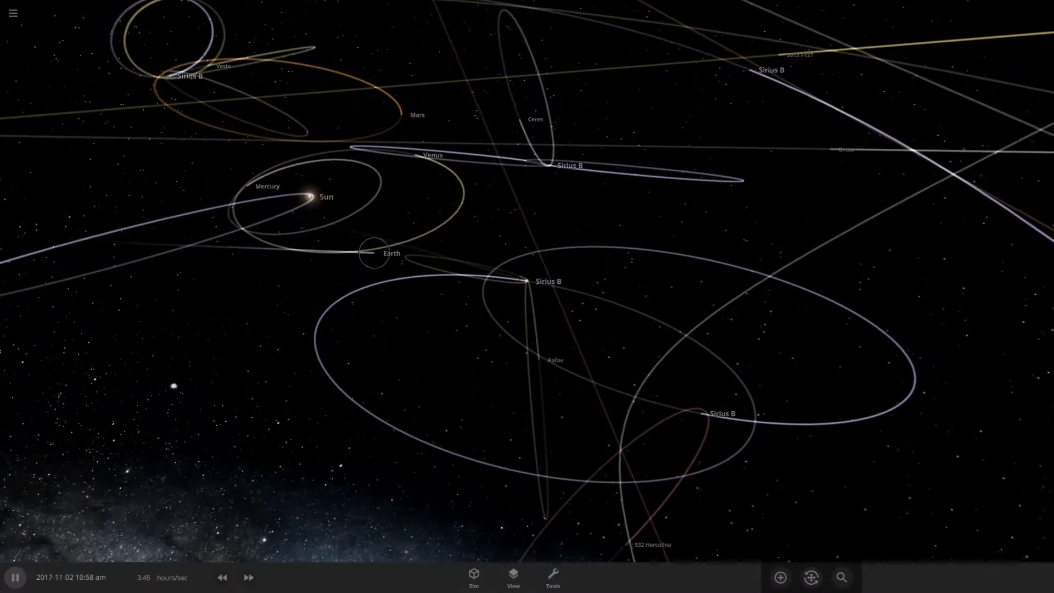
Focus on Earth and examine its orbit relative to the Sun and the neighbouring Sirius B stars
left_click(374, 252)
double_click(375, 252)
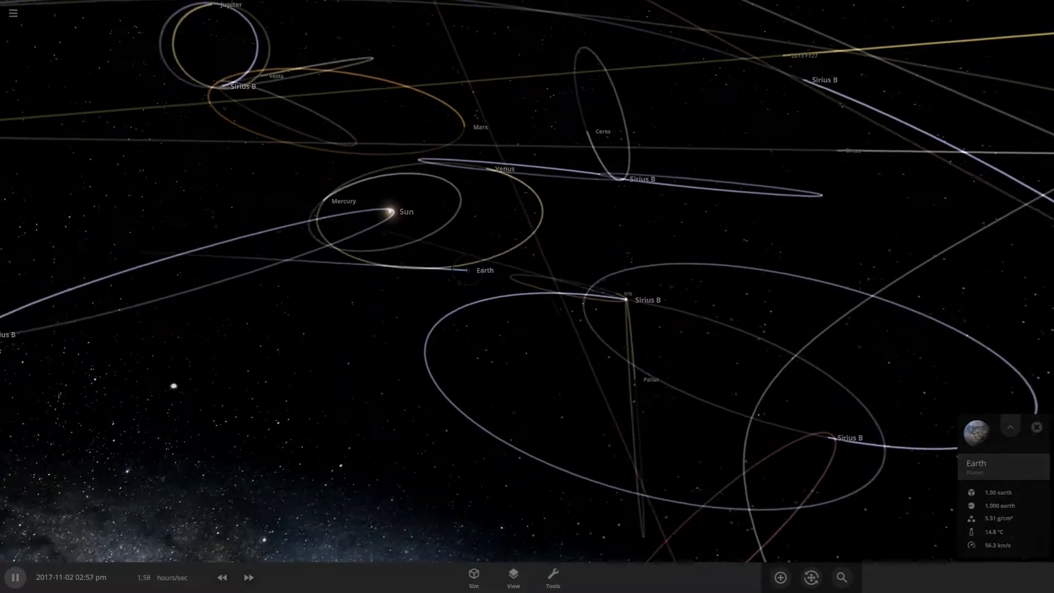
scroll(527, 281, "up", 3)
scroll(527, 281, "down", 3)
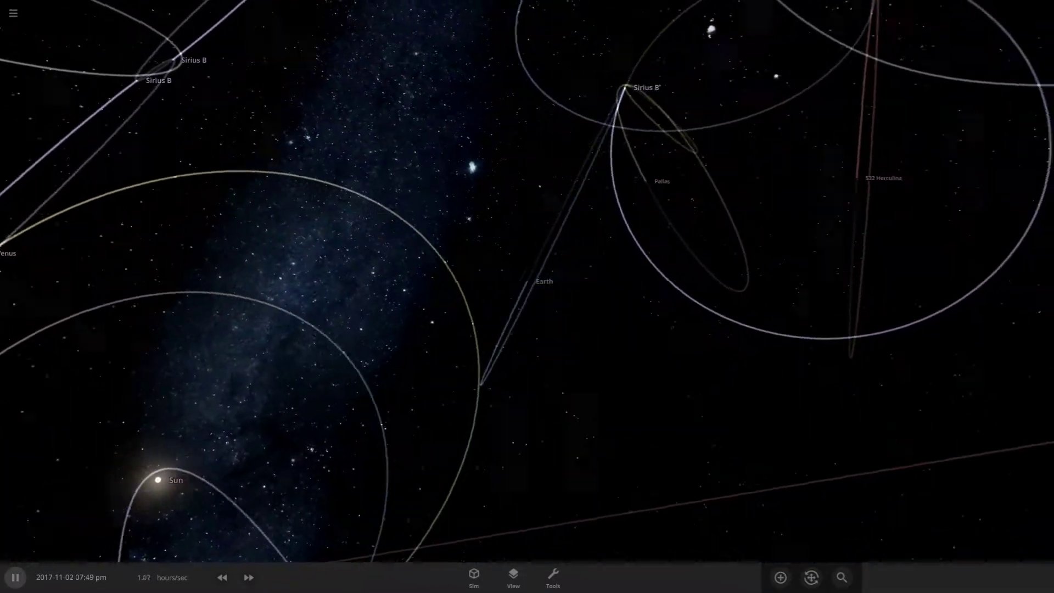
scroll(527, 282, "up", 3)
scroll(527, 281, "down", 5)
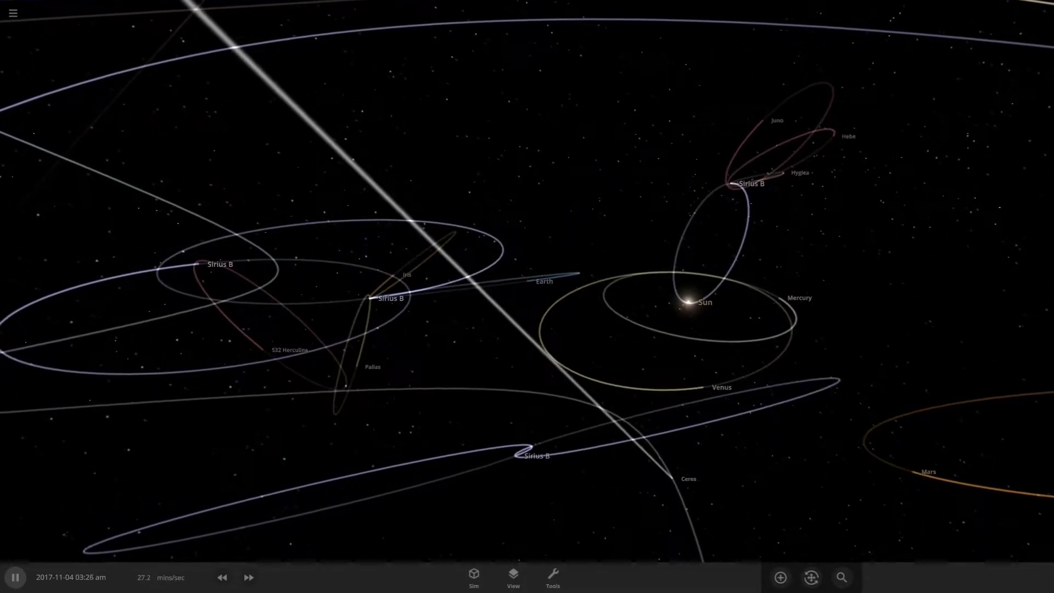
Focus on the Sirius B star near Ceres and raise the target simulation speed to 4860 mins/sec
left_click(515, 454)
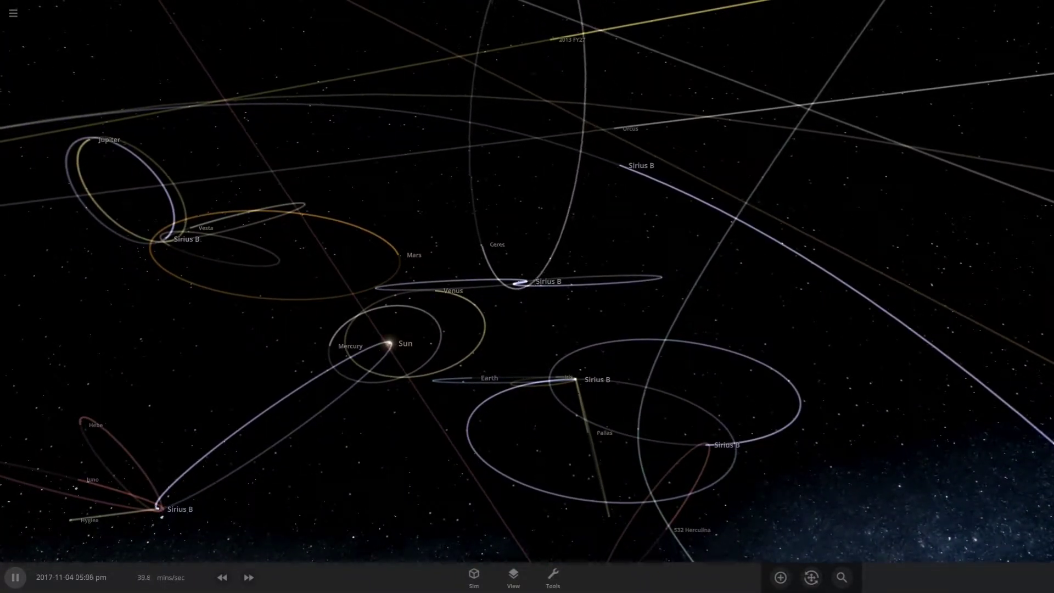
left_click(249, 577)
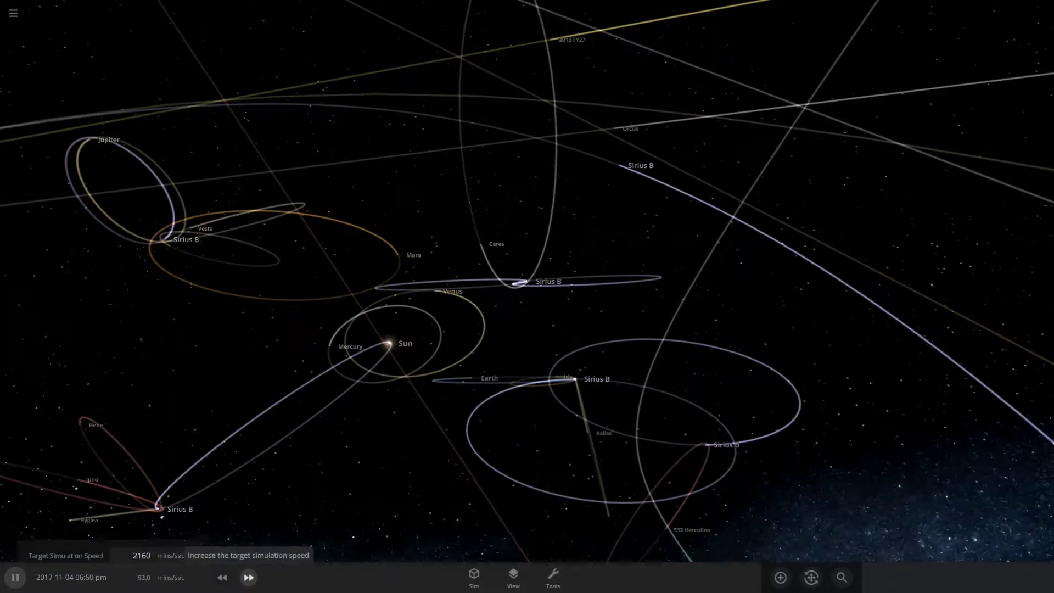
left_click(249, 576)
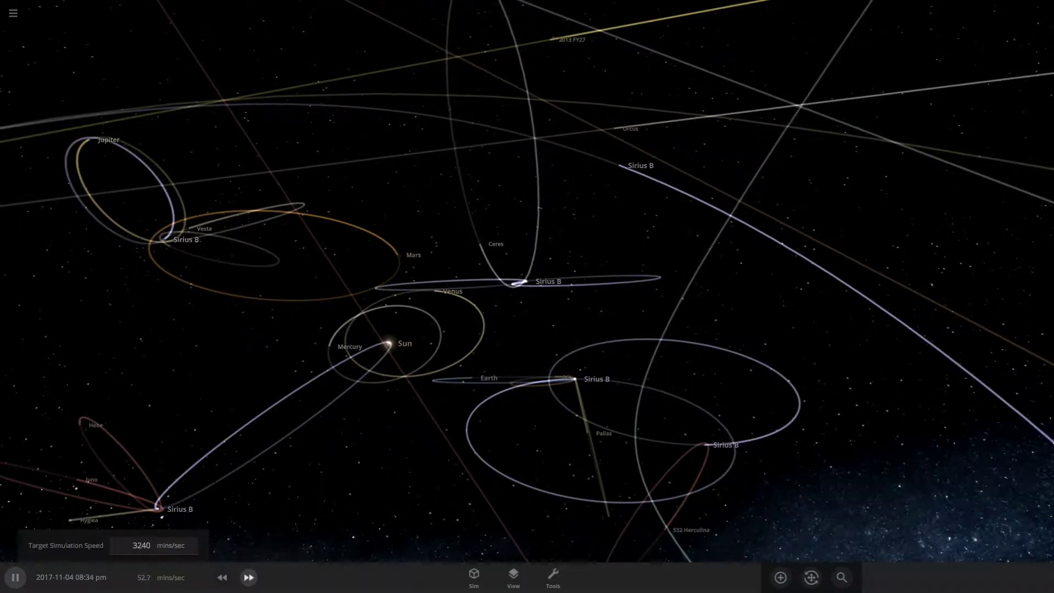
left_click(249, 577)
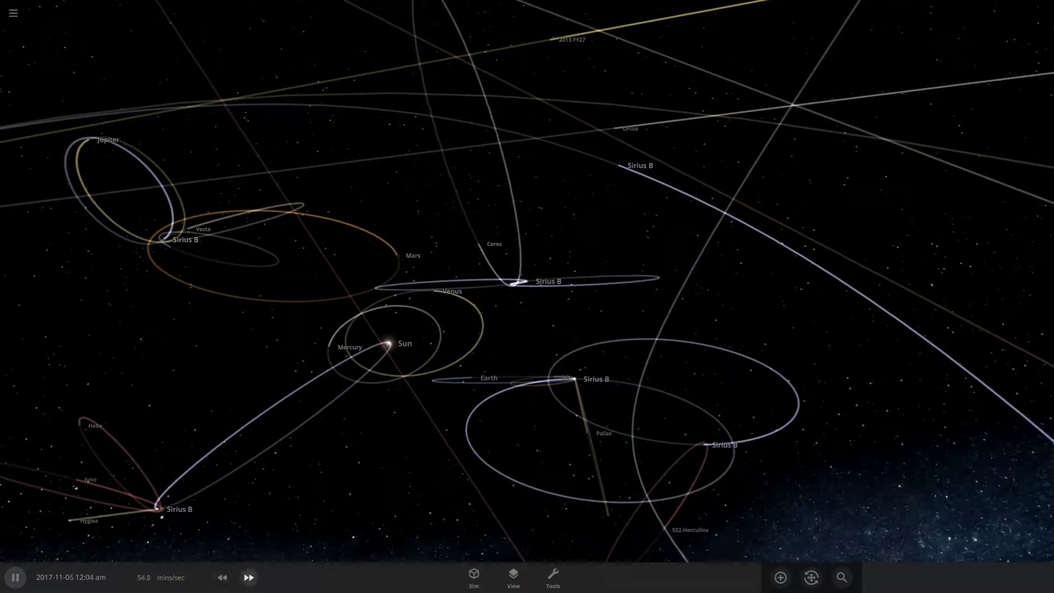
left_click(71, 577)
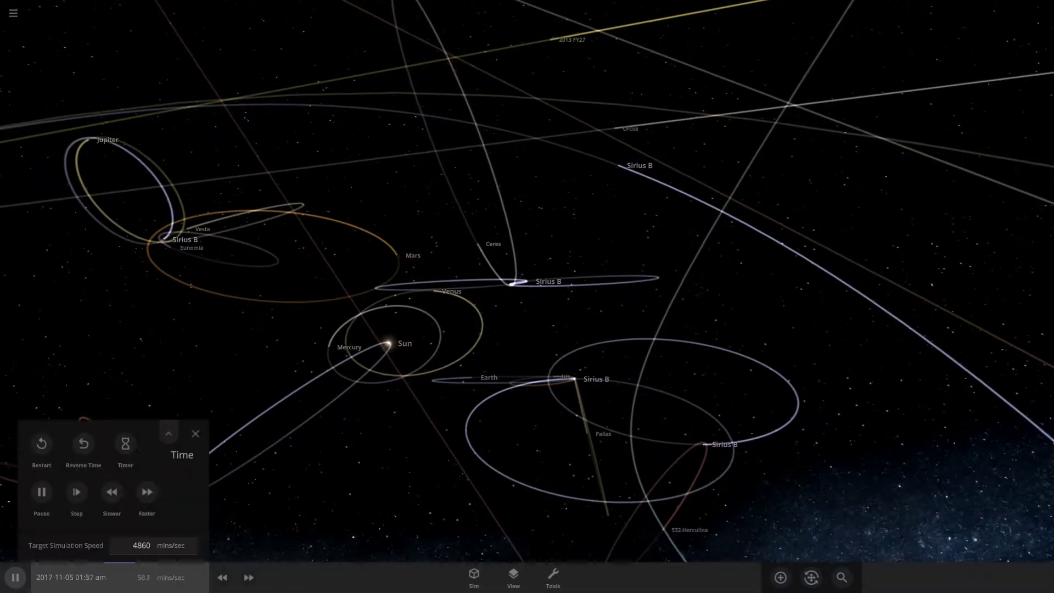
key("Escape")
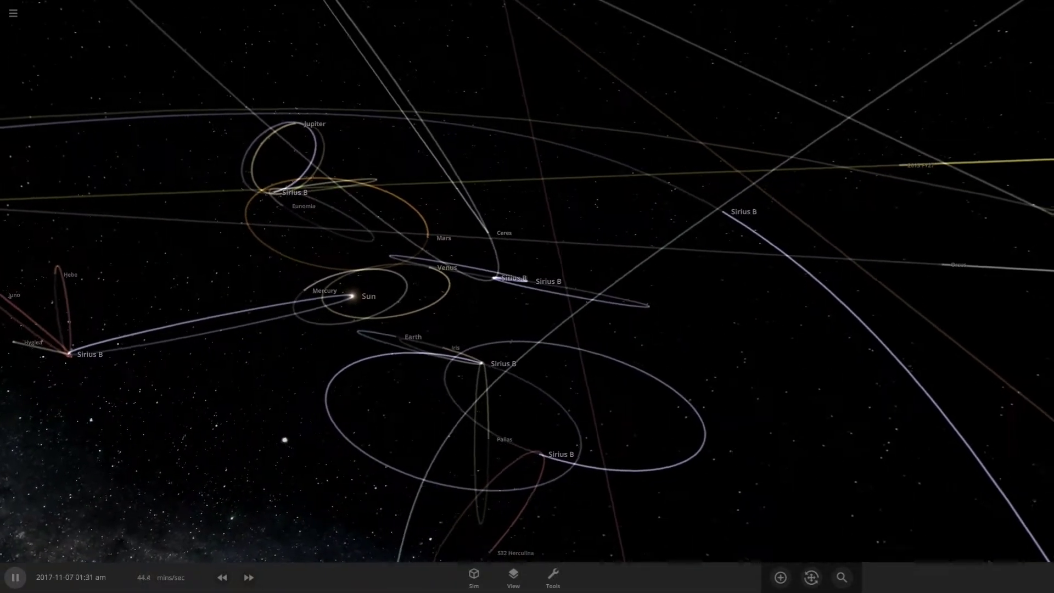
Examine the orbit paths of the whole system out beyond Neptune, Pluto and Sedna
scroll(527, 297, "down", 10)
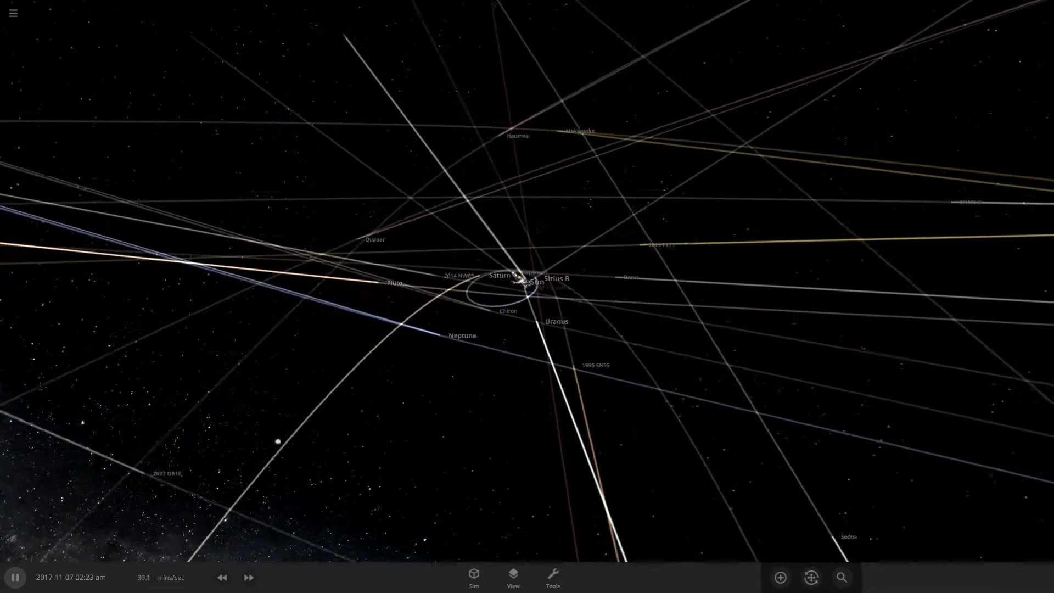
scroll(526, 296, "down", 6)
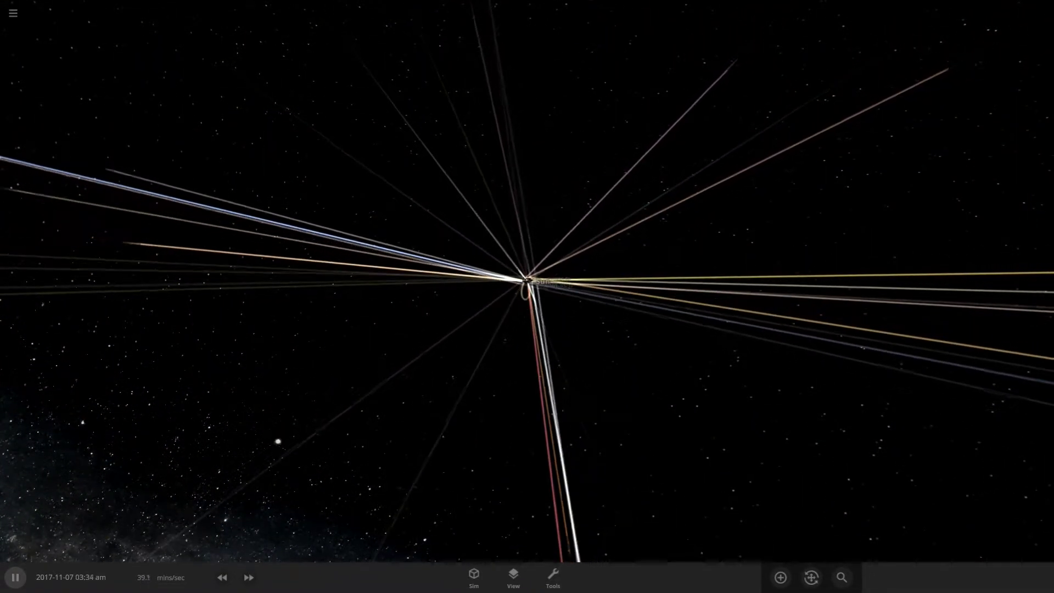
Open a fresh copy of the Solar System simulation
scroll(527, 296, "up", 10)
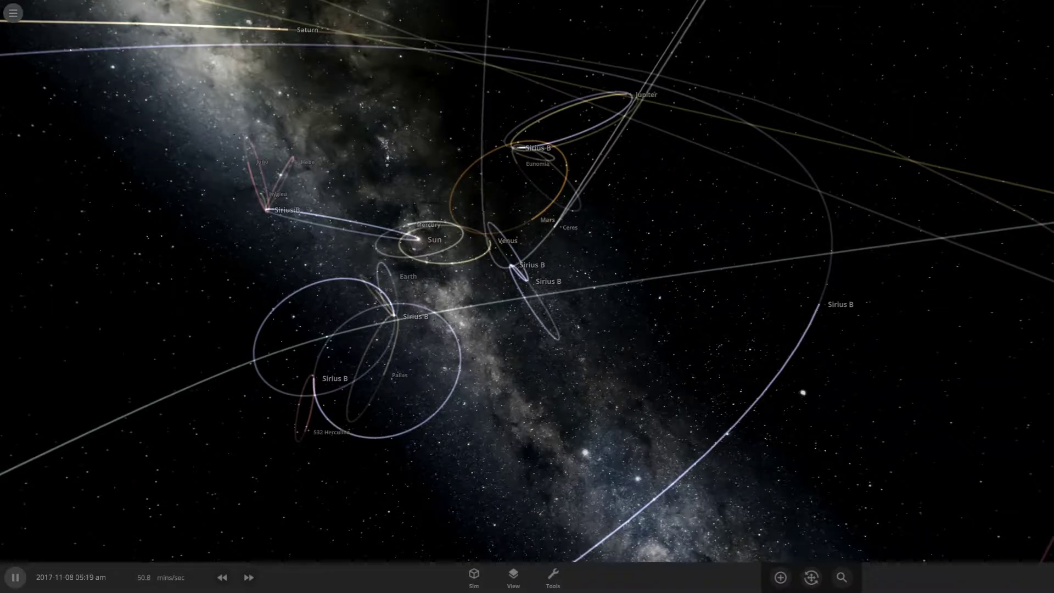
left_click(13, 12)
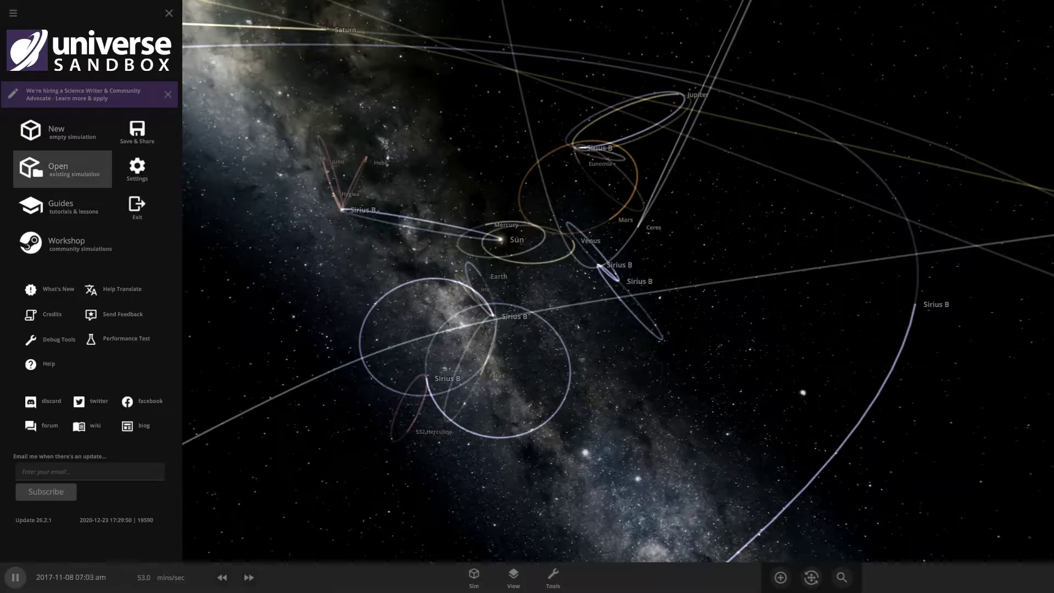
left_click(62, 169)
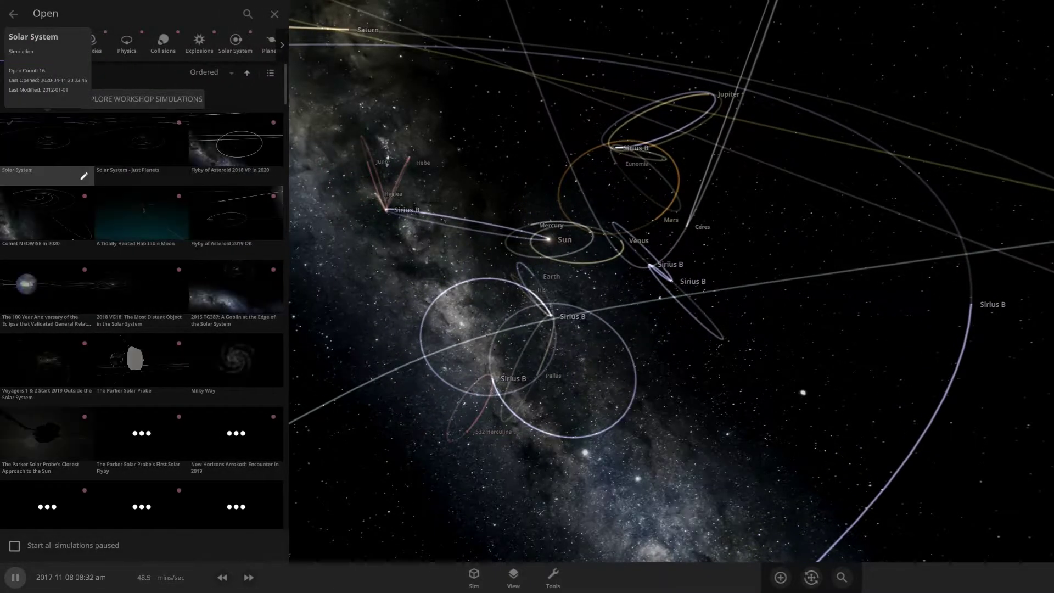
left_click(46, 142)
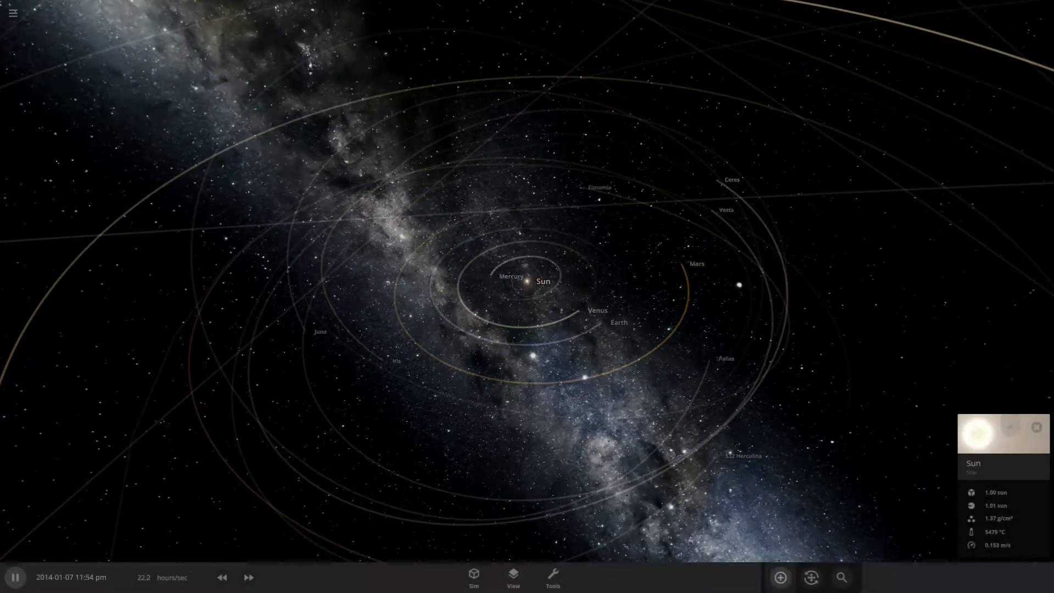
Start adding an object and choose Proxima Centauri from the available stars for an orbit around the Sun
key("a")
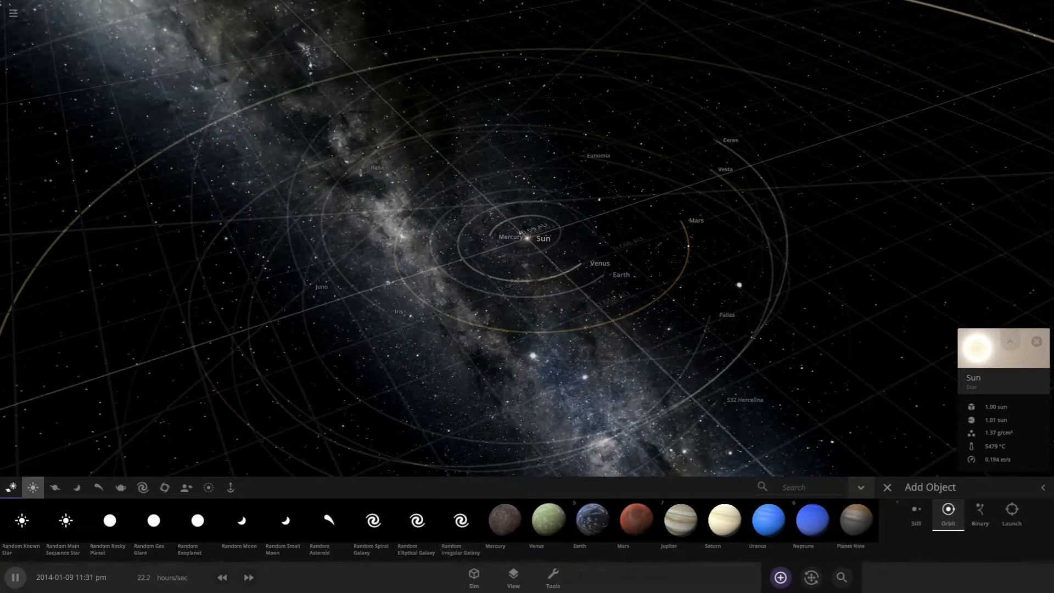
left_click(33, 487)
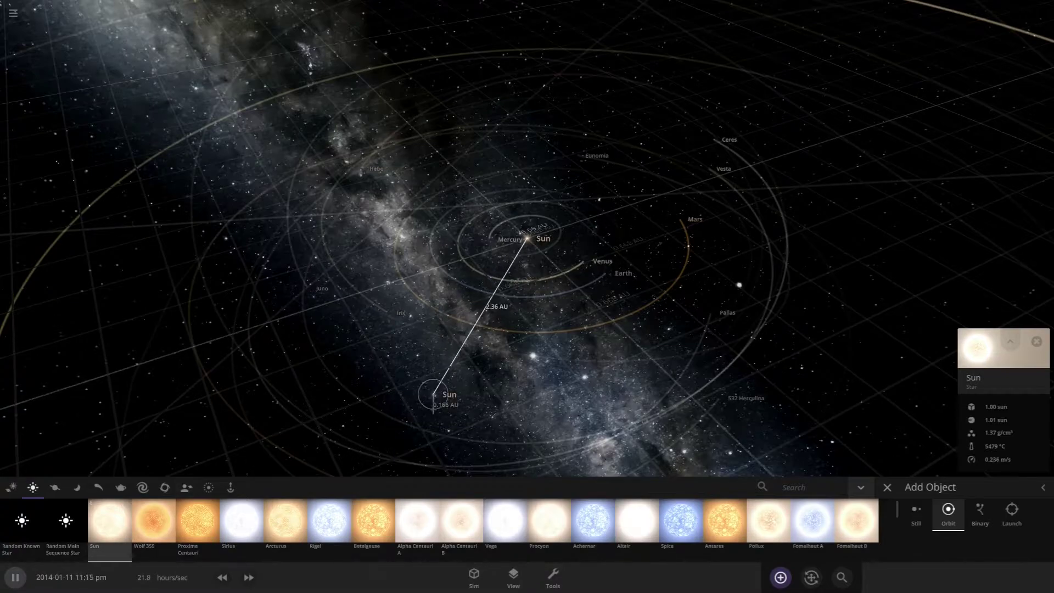
scroll(433, 394, "up", 5)
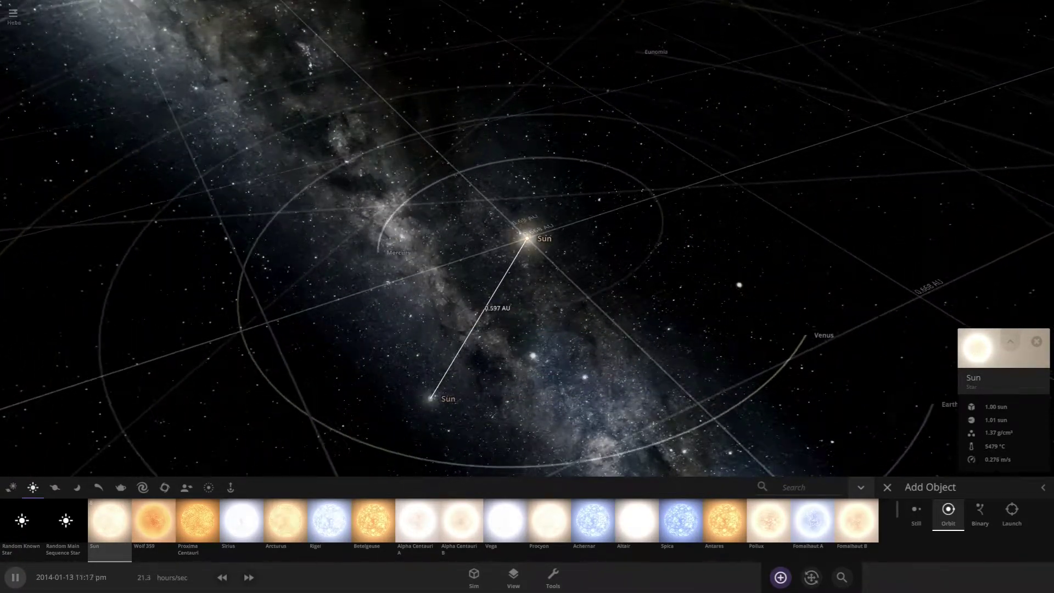
scroll(431, 398, "down", 3)
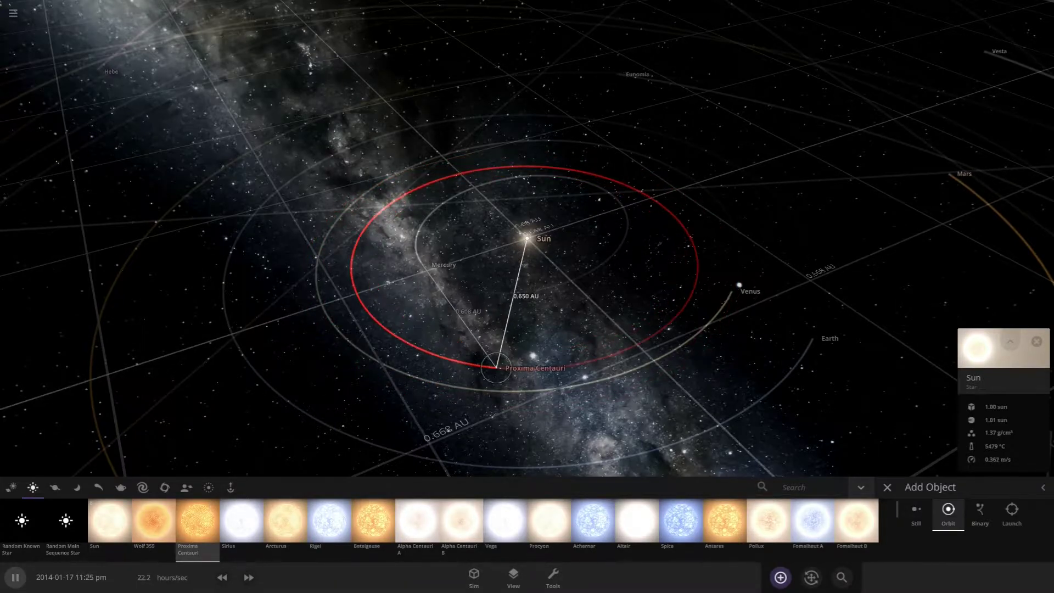
left_click(153, 521)
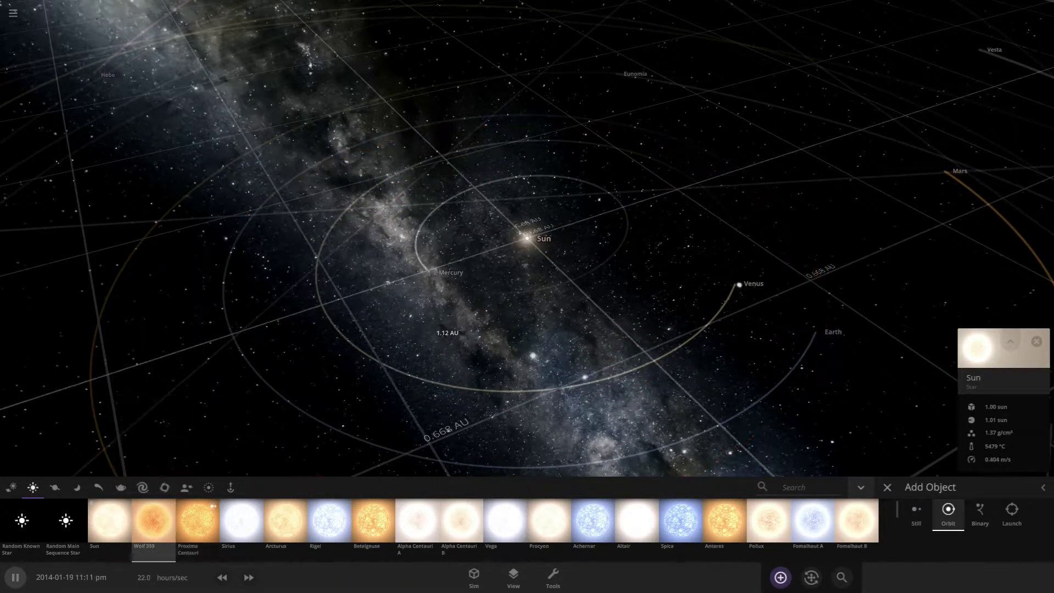
left_click(197, 521)
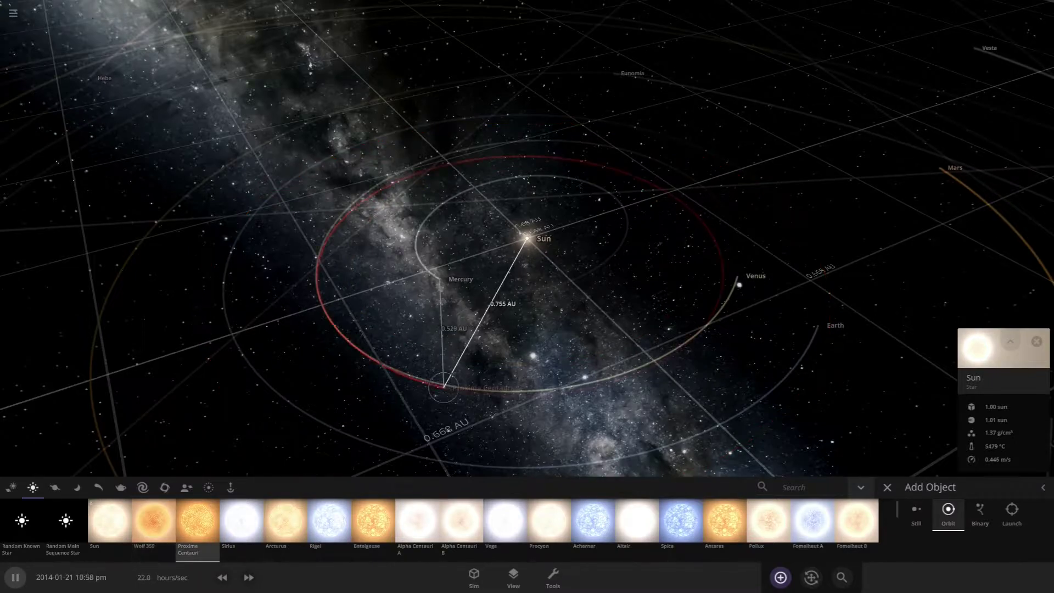
Place Proxima Centauri in orbit around the Sun at a distance of about 157 AU and finish adding objects
scroll(502, 326, "up", 5)
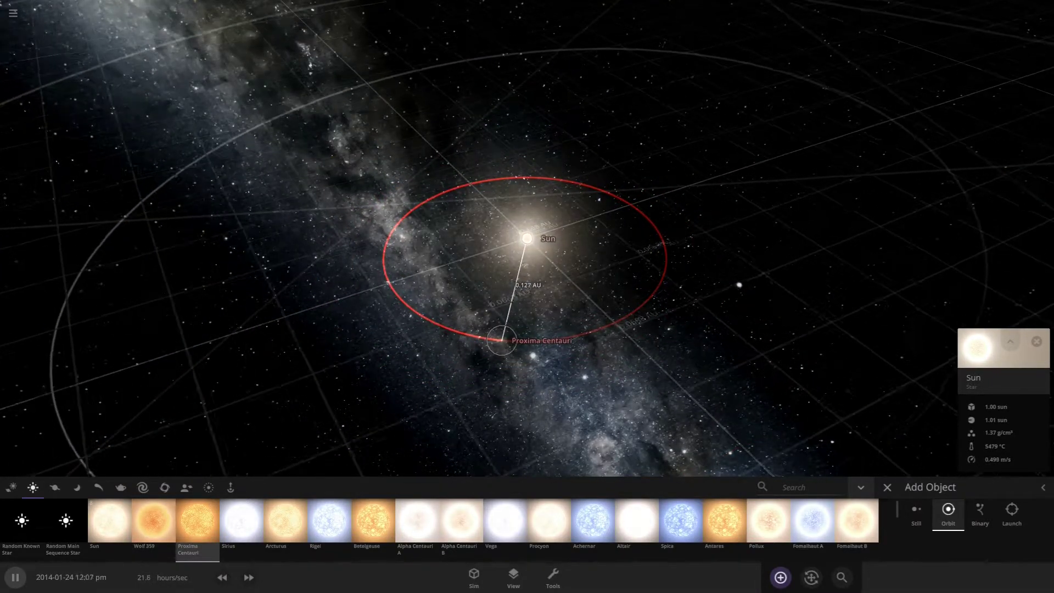
scroll(502, 340, "down", 5)
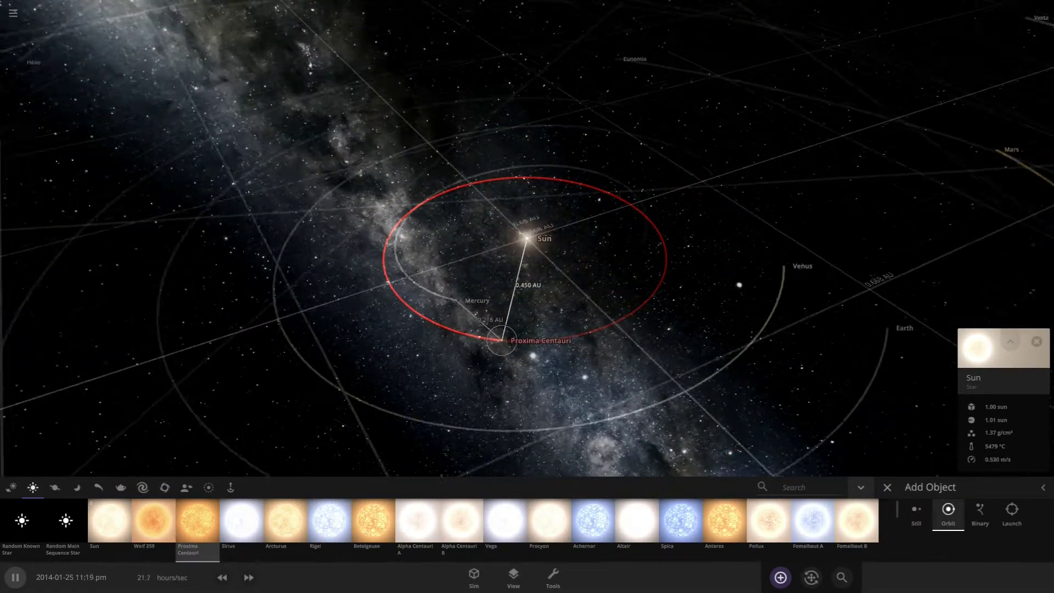
scroll(502, 341, "down", 6)
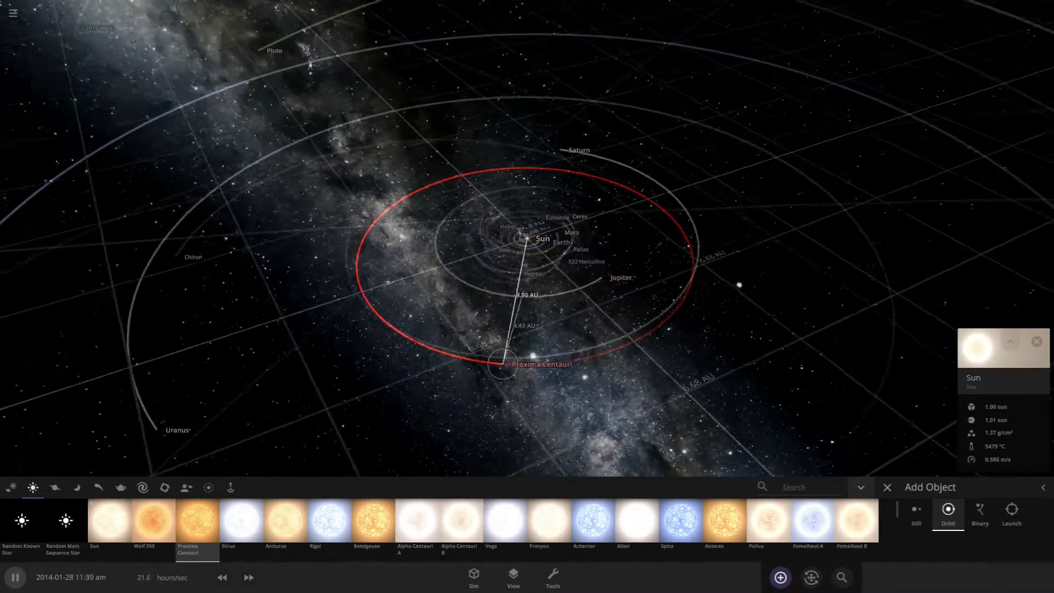
scroll(502, 363, "down", 8)
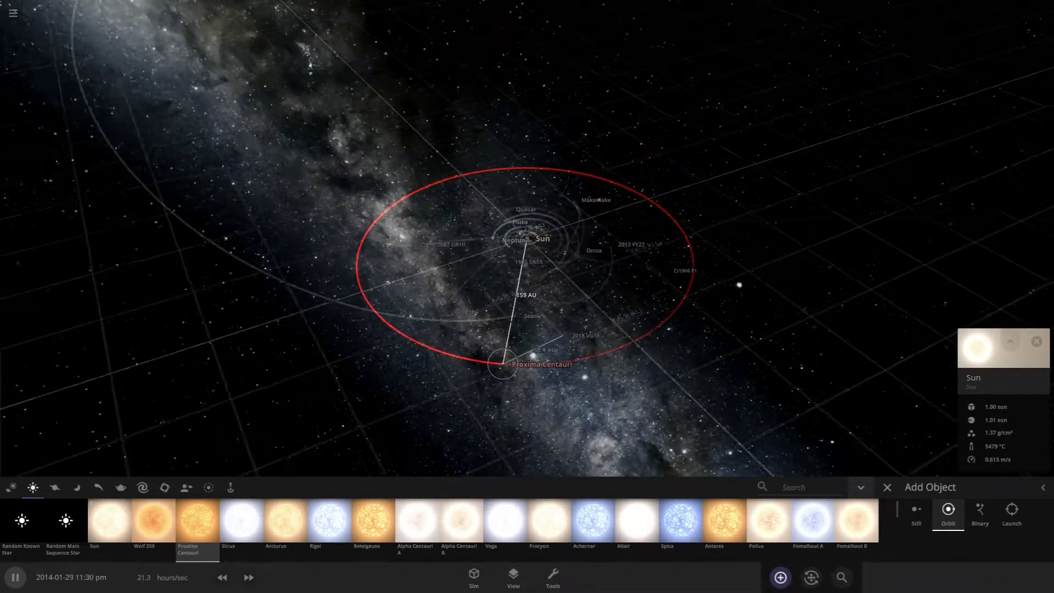
scroll(516, 404, "up", 3)
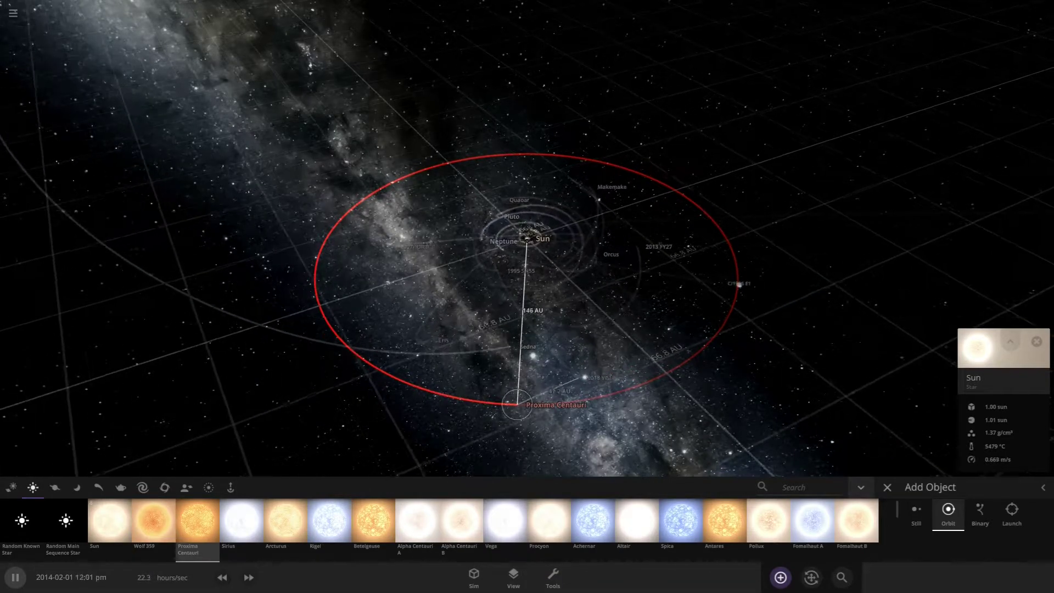
scroll(519, 430, "up", 2)
scroll(519, 430, "down", 2)
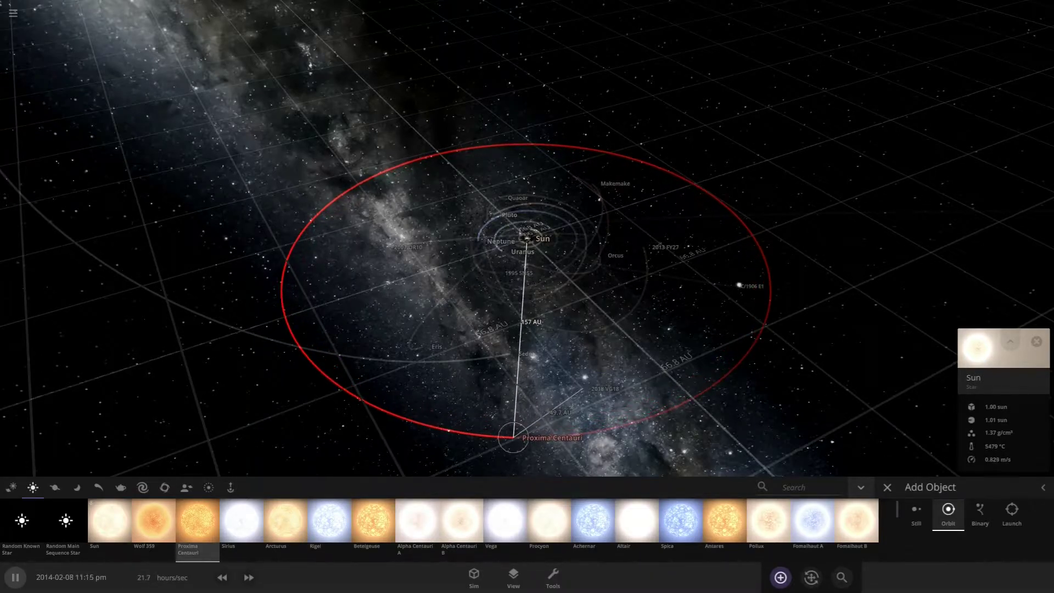
left_click(513, 435)
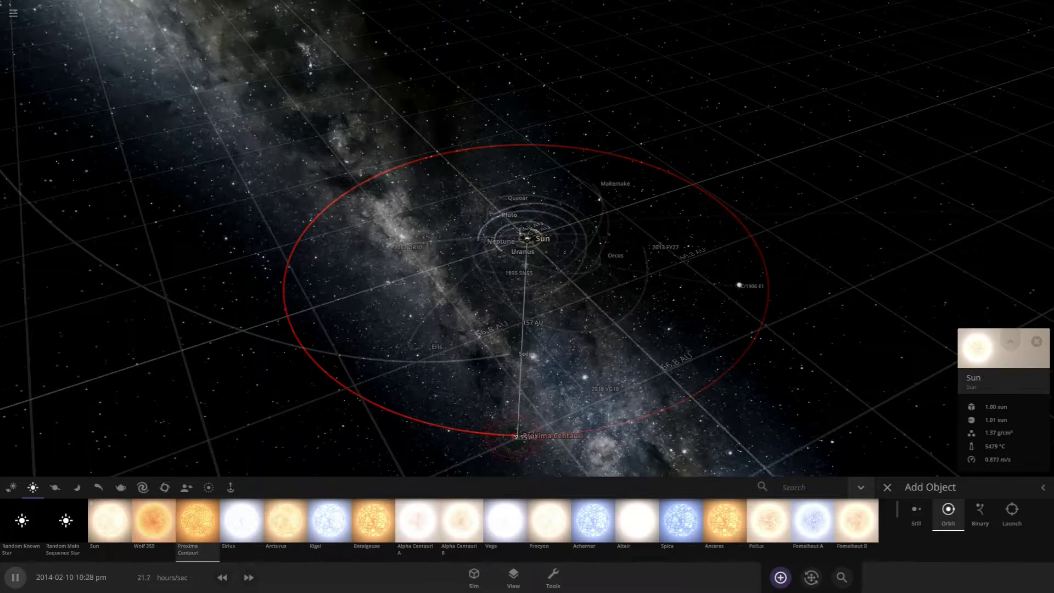
key("Escape")
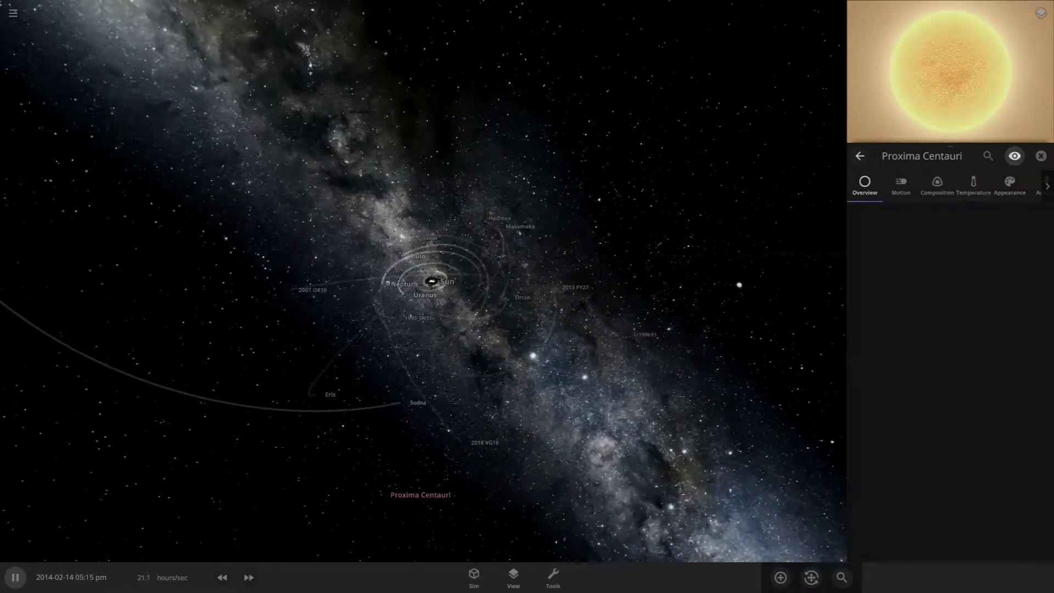
Select Proxima Centauri, show its properties and set its mass to 0.99 sun
key("Escape")
left_click(514, 494)
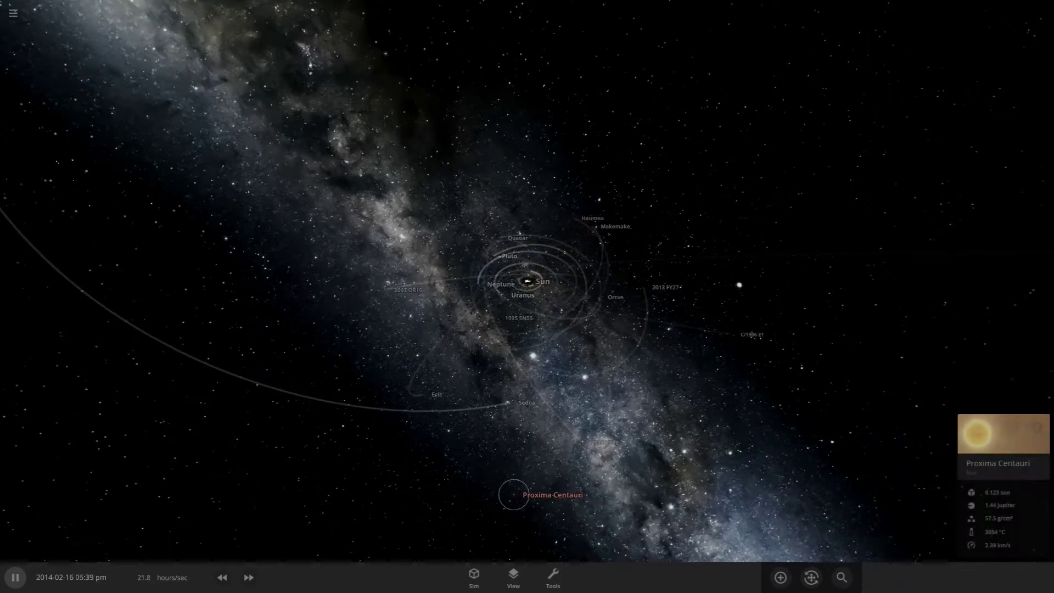
left_click(1010, 427)
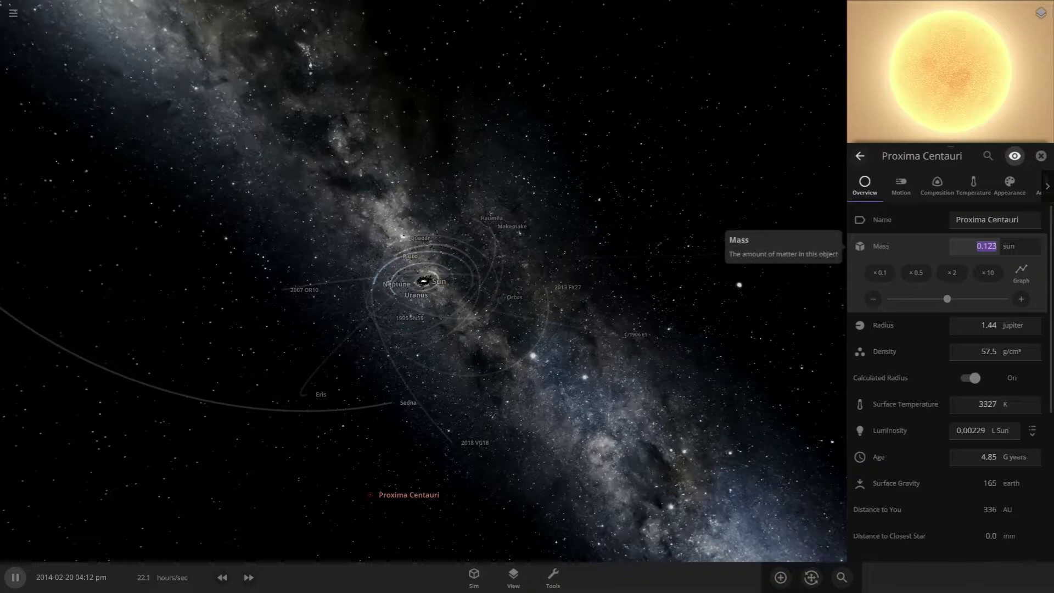
key("BackSpace")
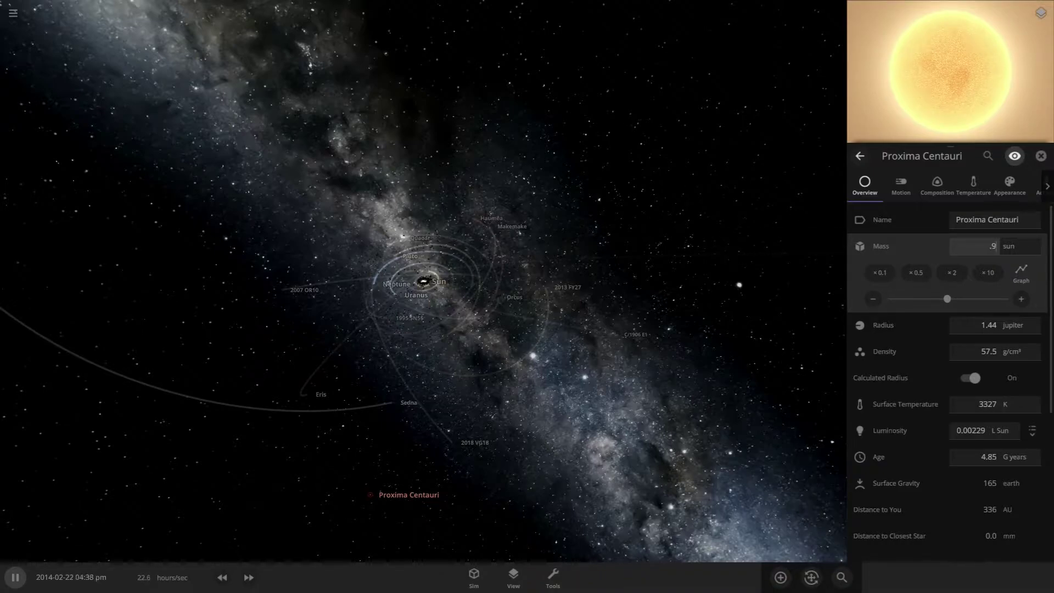
key("Return")
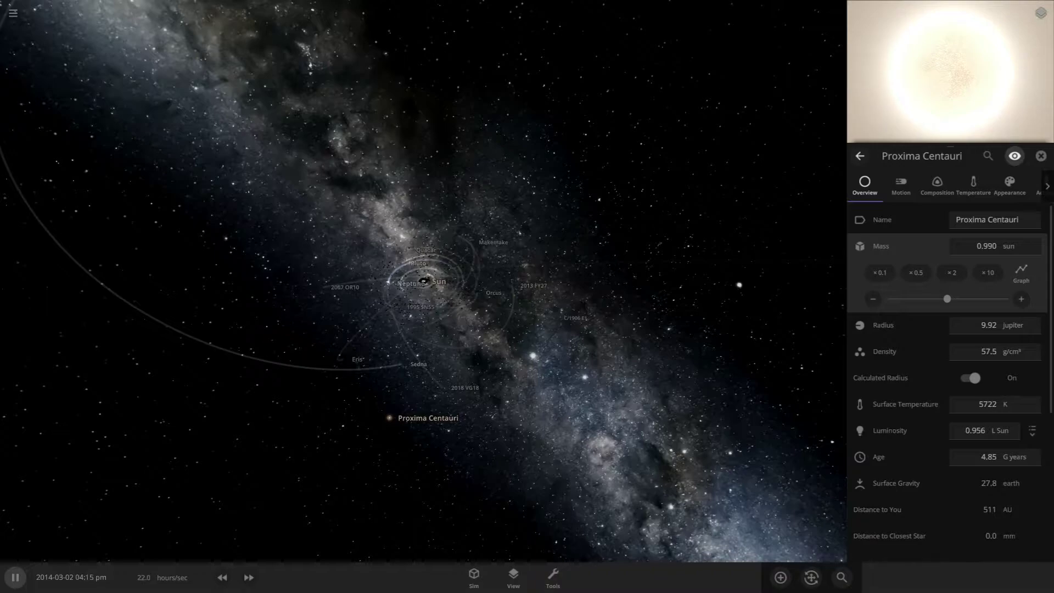
Turn on the display of orbits and view Proxima Centauri's path around the Sun
left_click(553, 577)
left_click(512, 577)
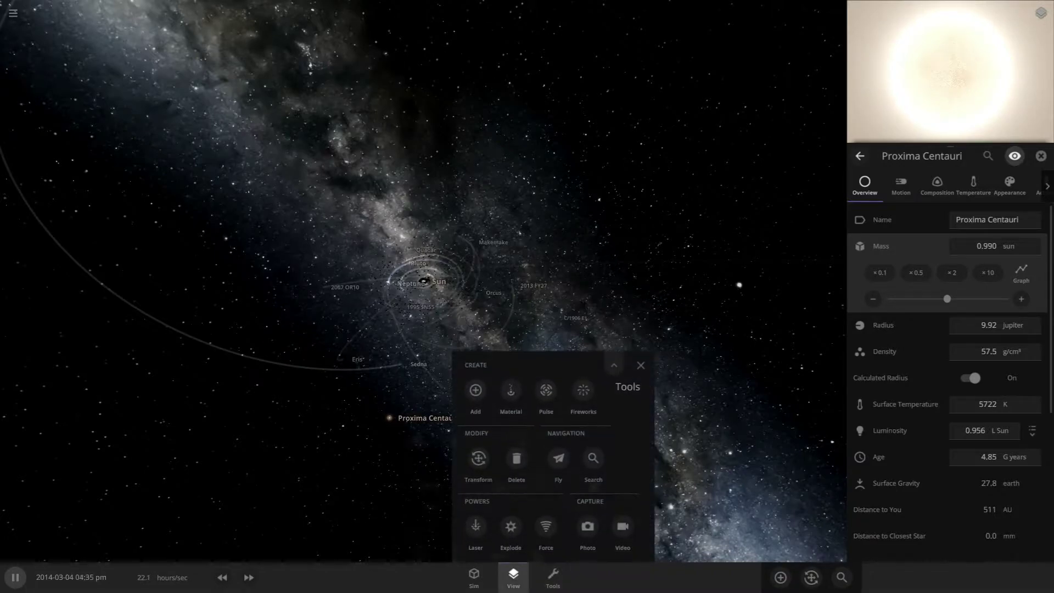
left_click(488, 408)
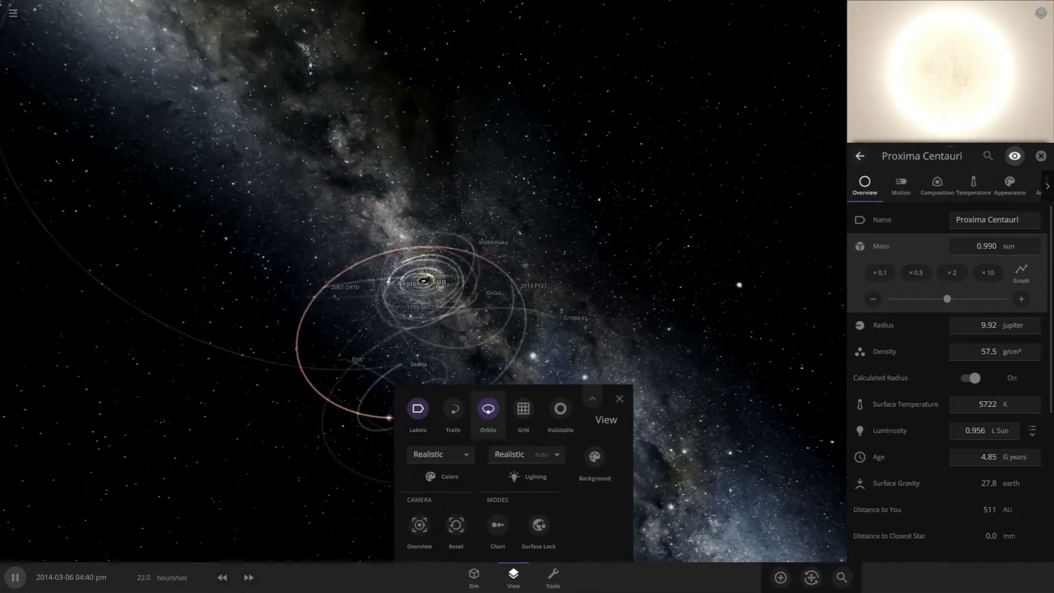
scroll(423, 281, "up", 3)
scroll(423, 281, "down", 3)
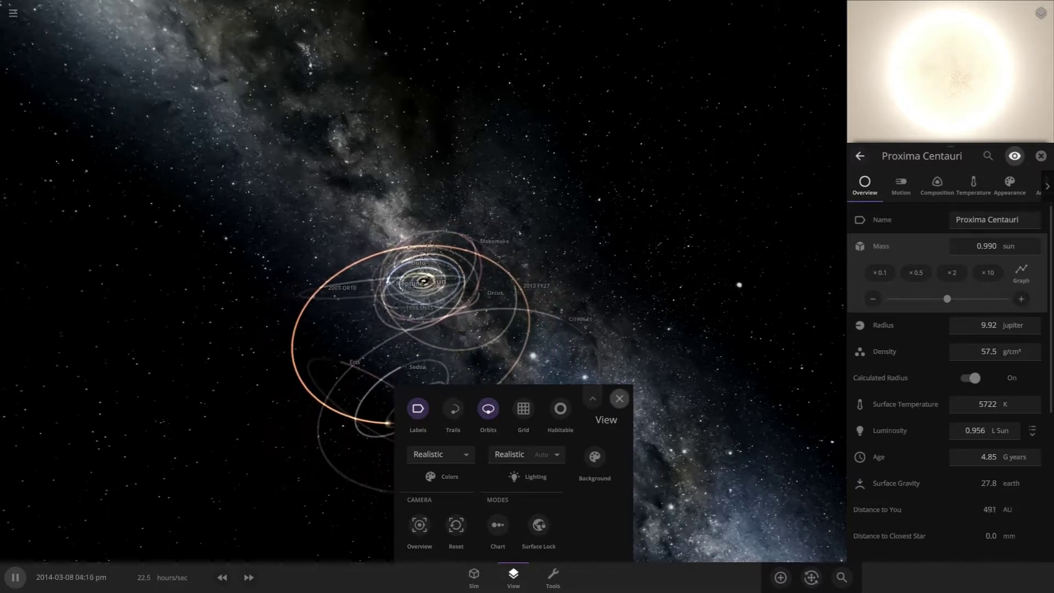
left_click(619, 398)
left_click_drag(423, 281, 549, 281)
scroll(423, 281, "up", 3)
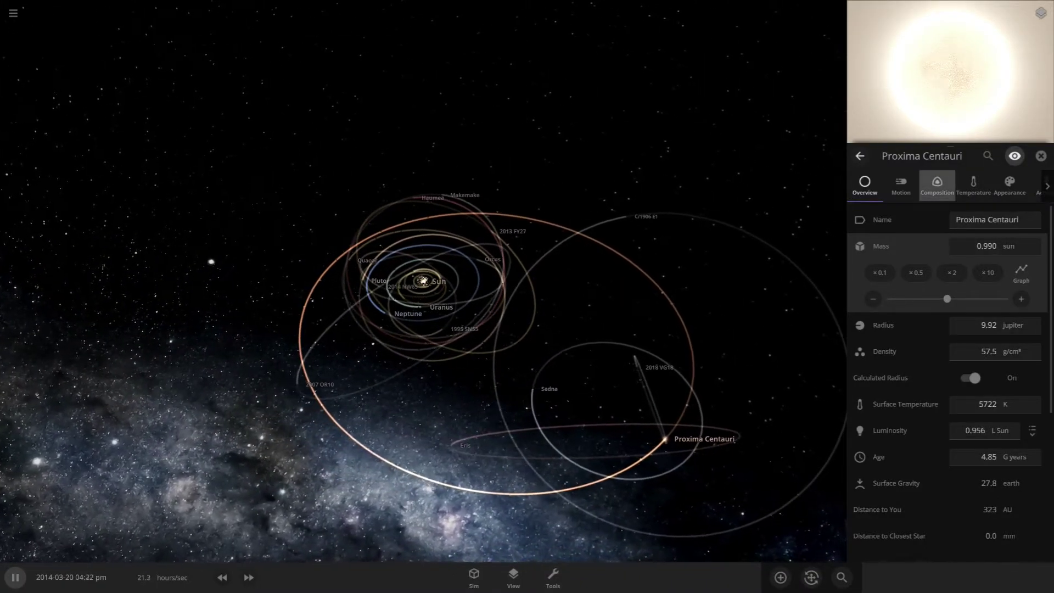
In Proxima Centauri's motion properties, lock the apocenter distance and set the eccentricity to 0.9
left_click(901, 185)
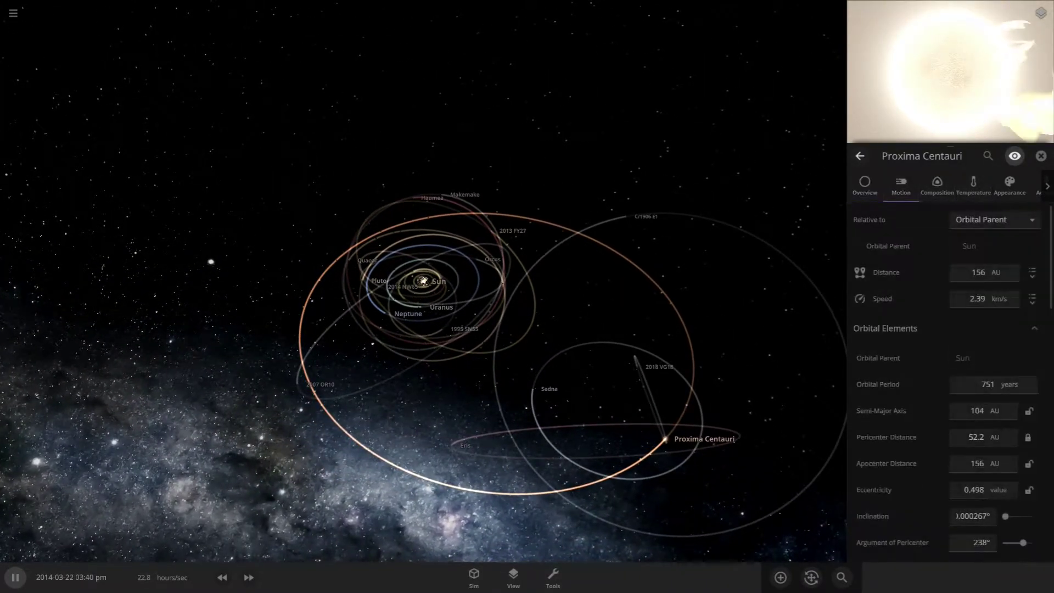
scroll(947, 384, "down", 1)
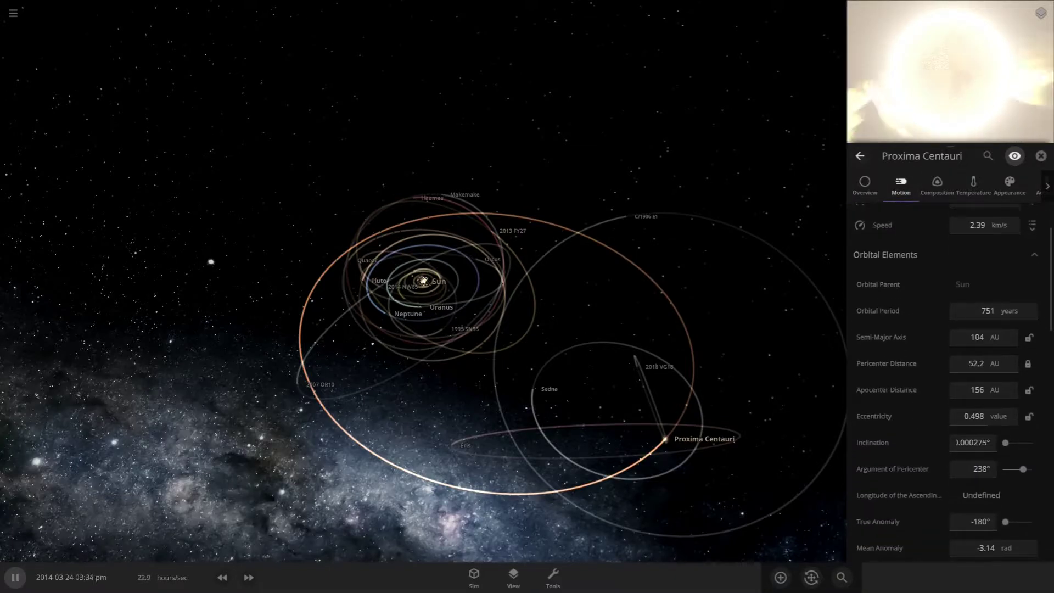
scroll(900, 342, "down", 1)
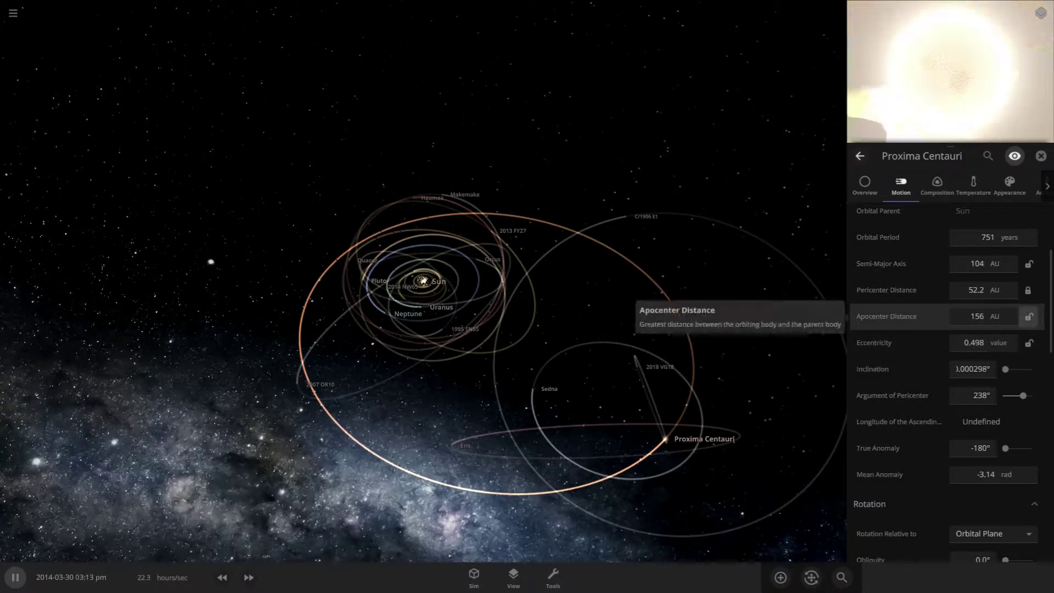
left_click(1028, 316)
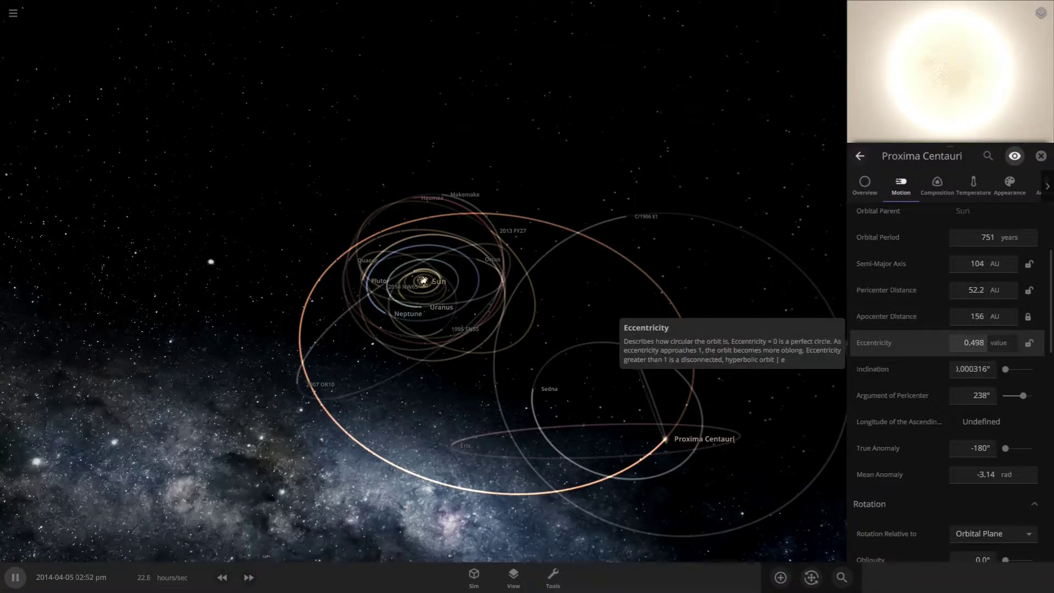
left_click(974, 343)
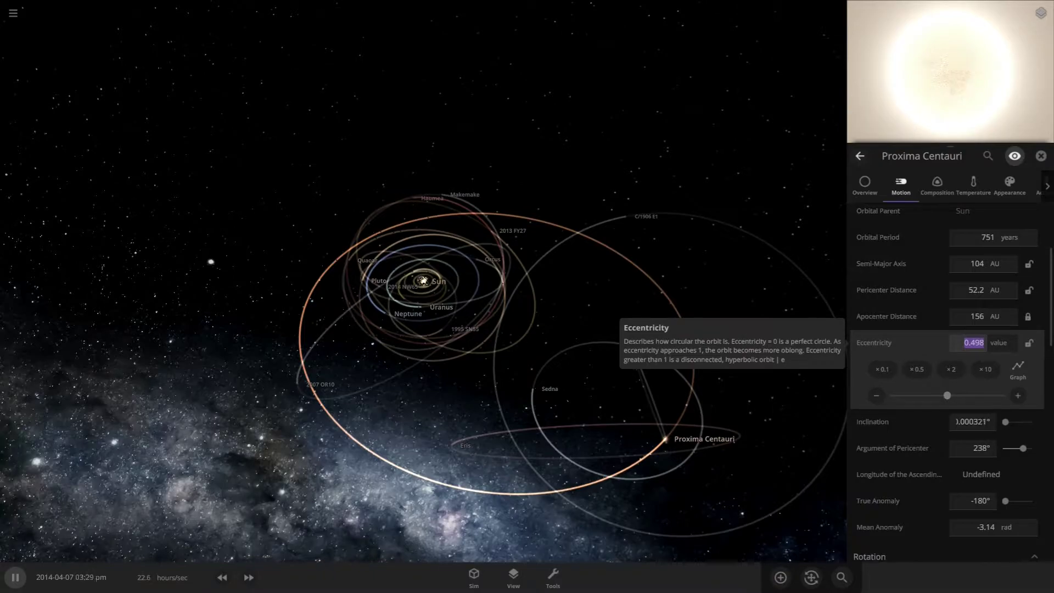
type(".")
type(".9")
key("Return")
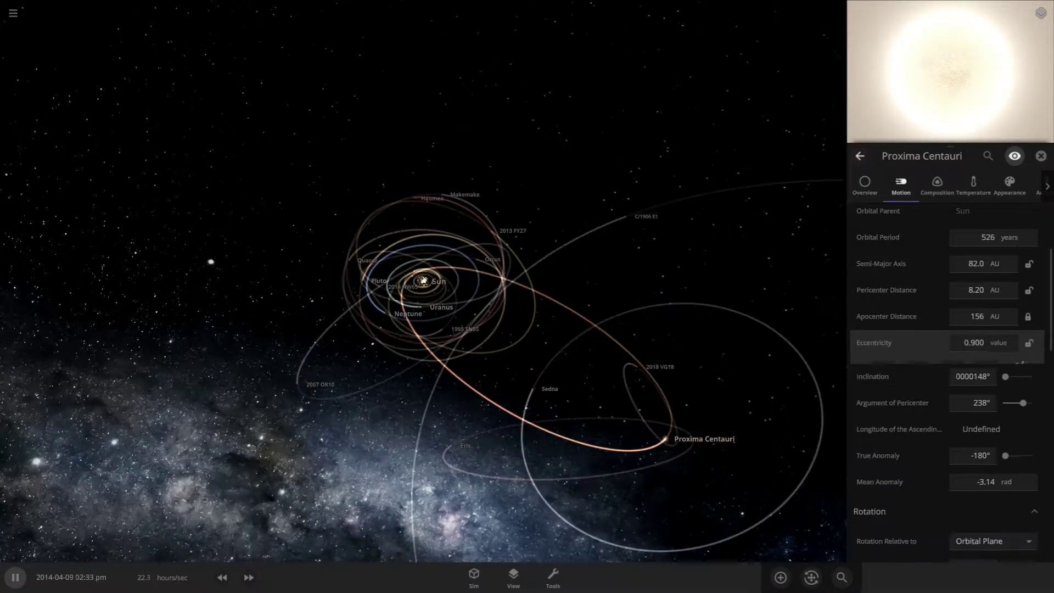
Set Proxima Centauri's orbital eccentricity to 0.99, close its properties and view its path through the inner planets' orbits
scroll(634, 383, "up", 6)
scroll(423, 281, "up", 4)
left_click(974, 343)
type(".99")
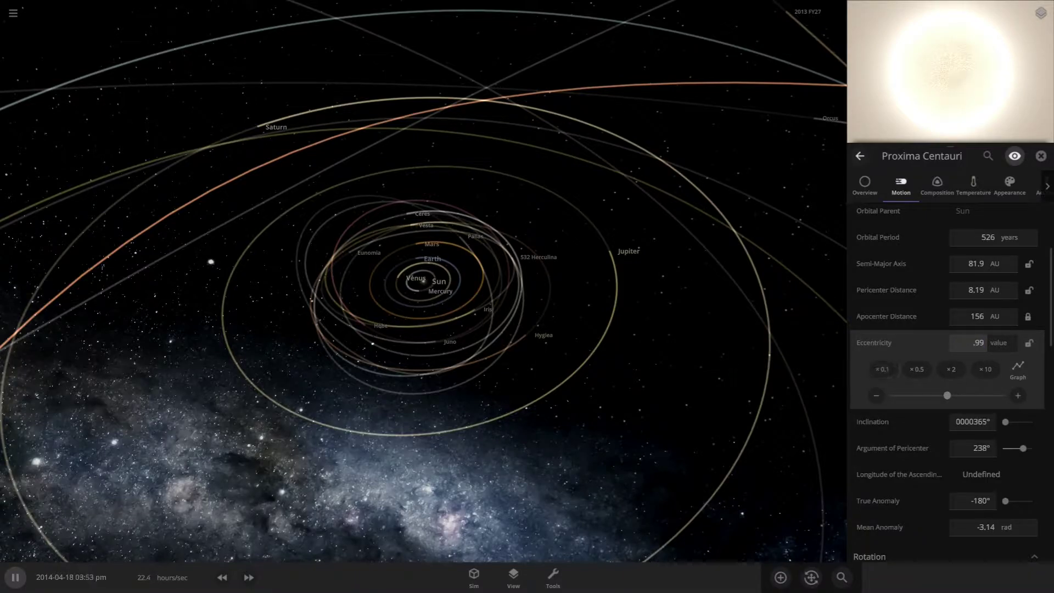
key("Return")
key("Escape")
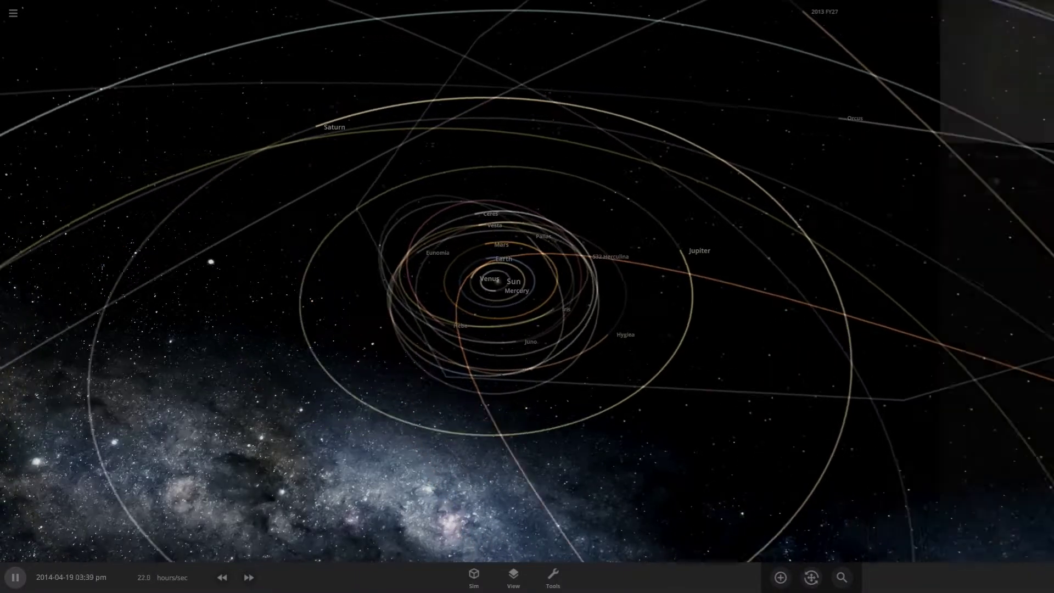
left_click_drag(626, 367, 735, 367)
scroll(527, 281, "up", 3)
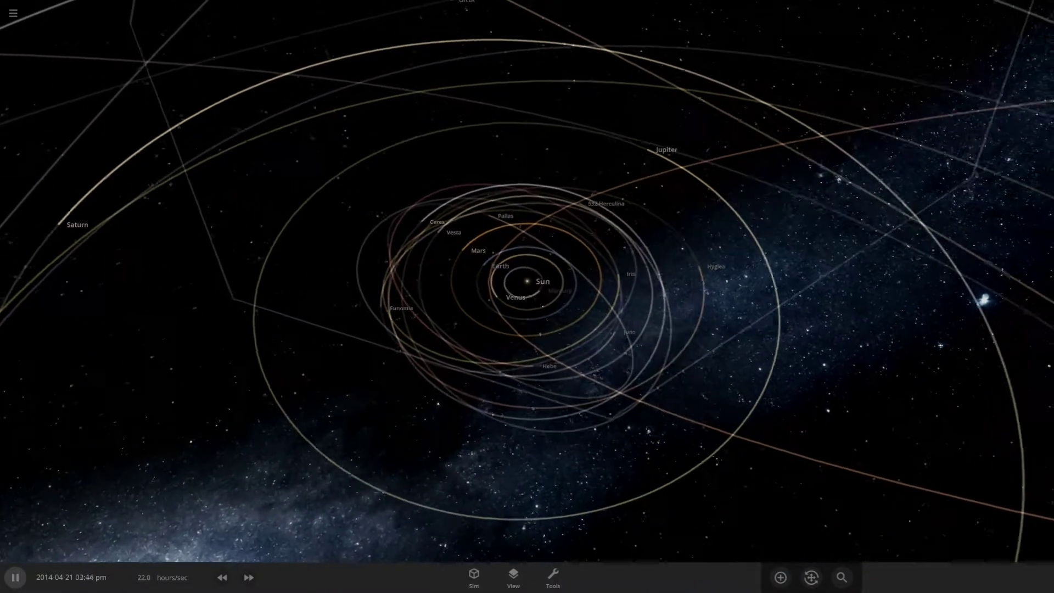
Speed the simulation up to about 3.2 days per second while keeping Proxima Centauri's elongated orbit around the Sun in view
scroll(527, 281, "down", 6)
scroll(527, 281, "down", 5)
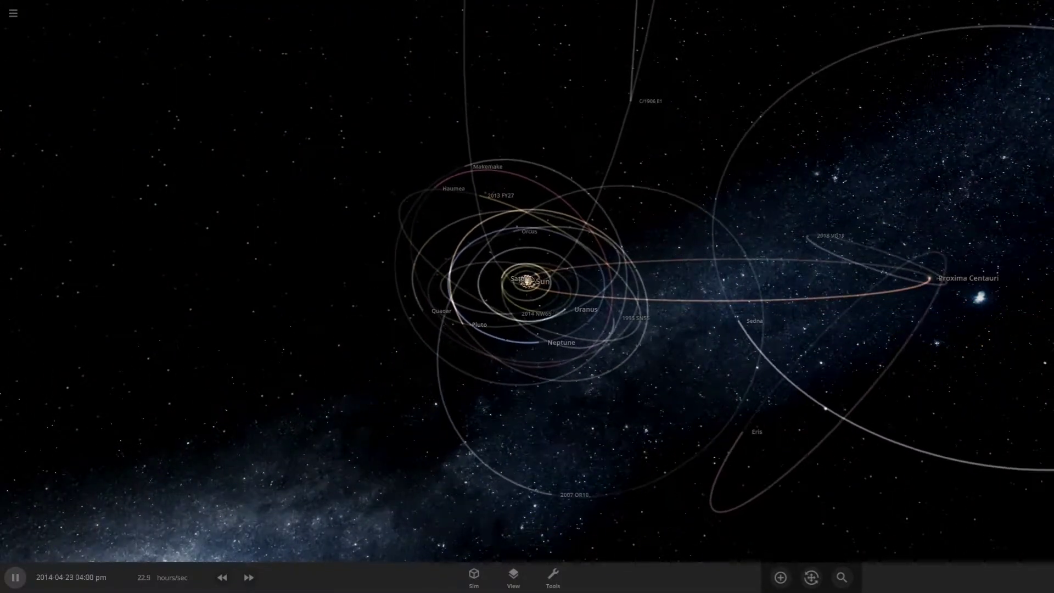
left_click_drag(626, 367, 690, 297)
scroll(527, 281, "up", 5)
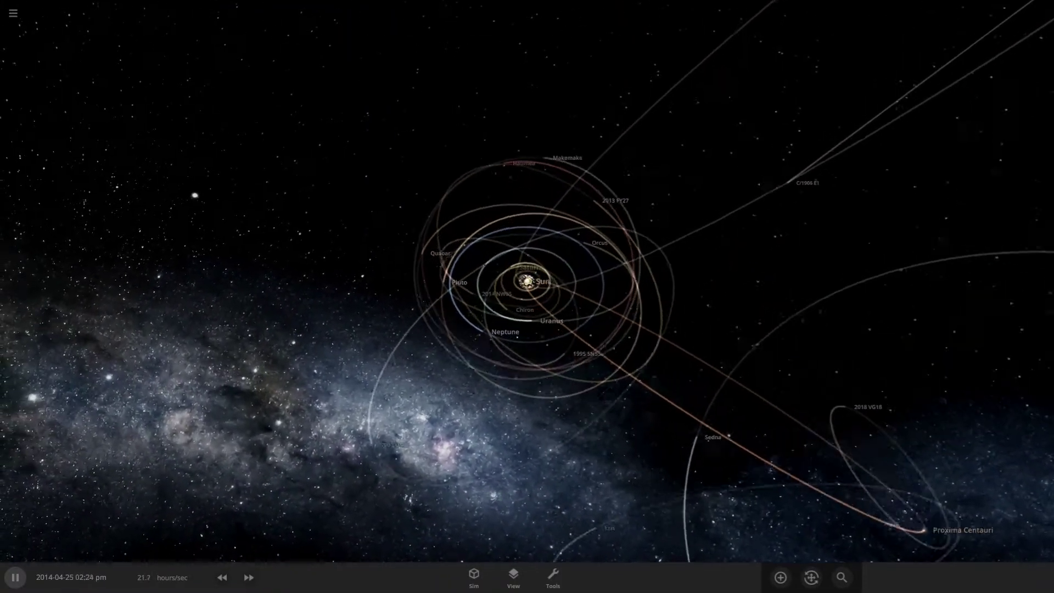
left_click_drag(527, 282, 652, 407)
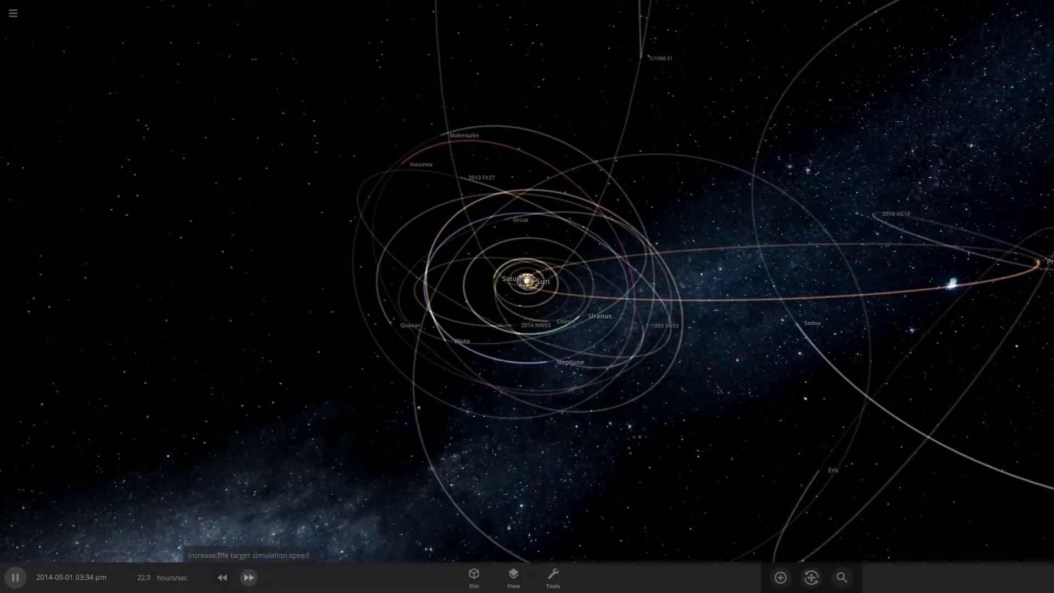
left_click(248, 576)
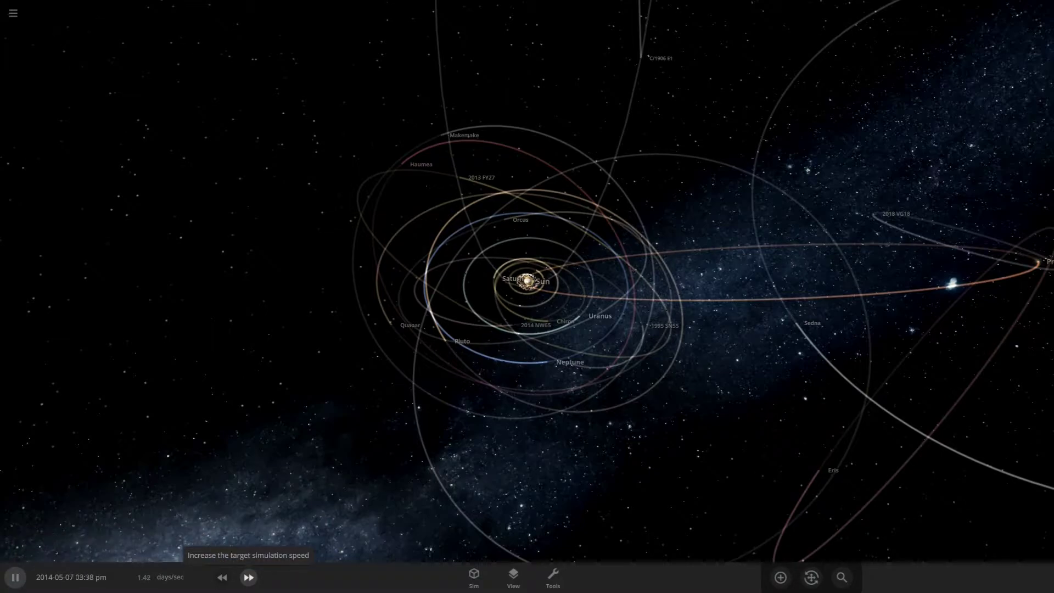
left_click(248, 577)
left_click(248, 577)
Select Proxima Centauri and raise the simulation speed further to about 1.1 months per second
scroll(527, 281, "down", 4)
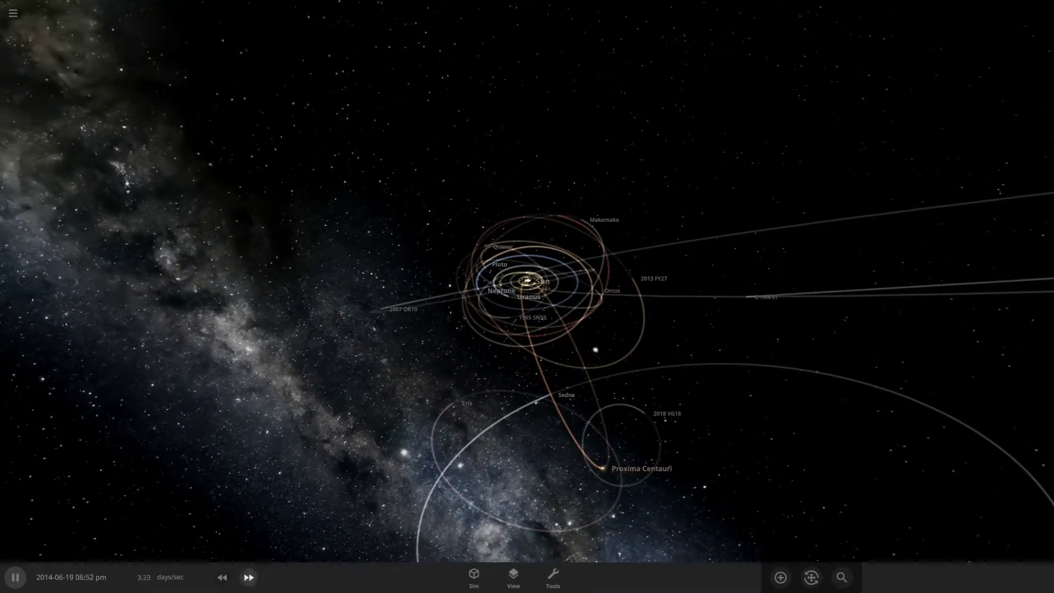
left_click(249, 576)
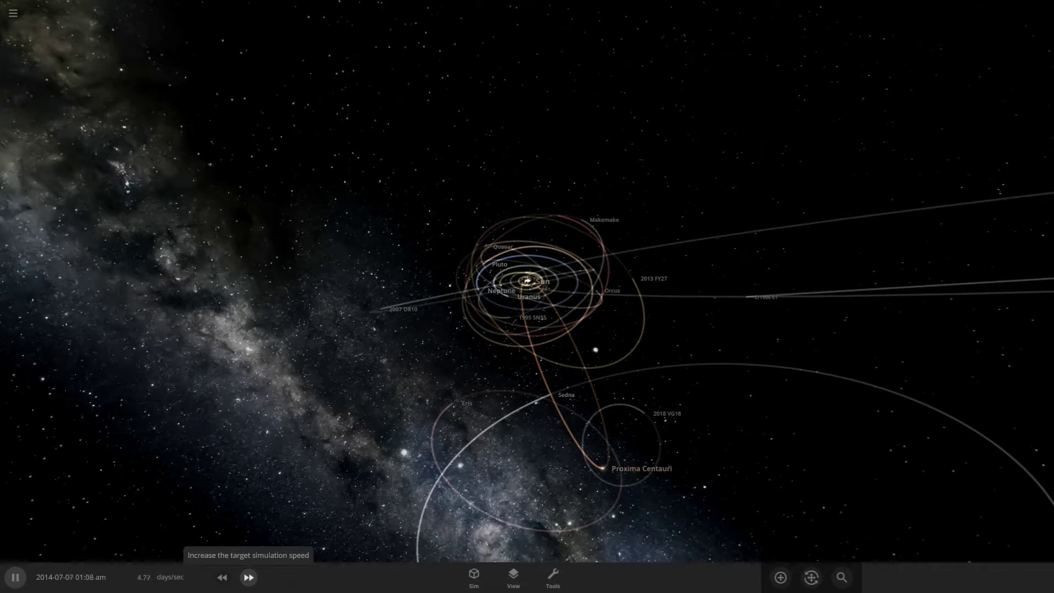
left_click(249, 577)
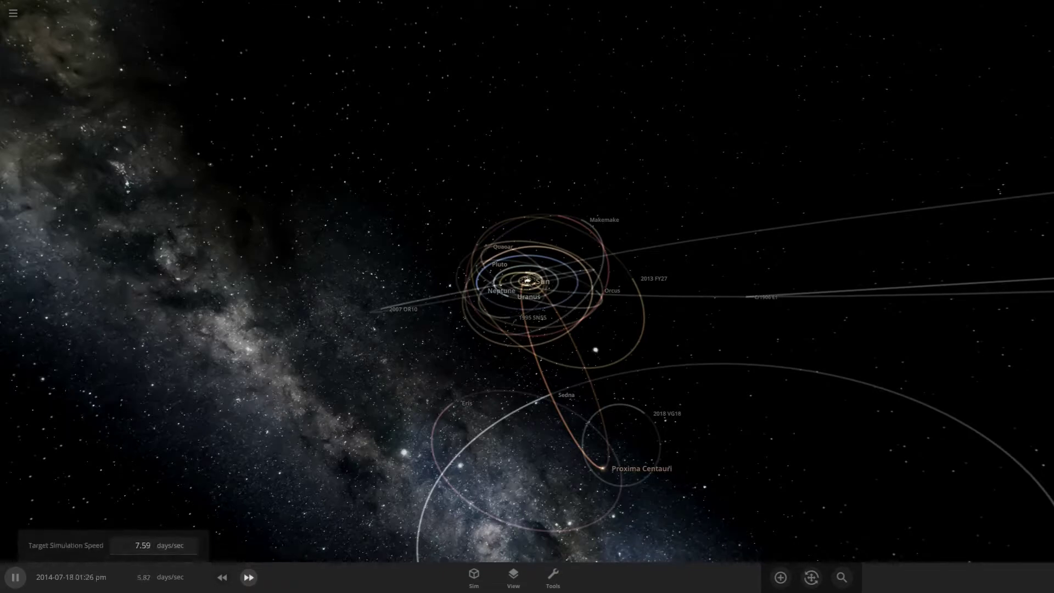
left_click(249, 577)
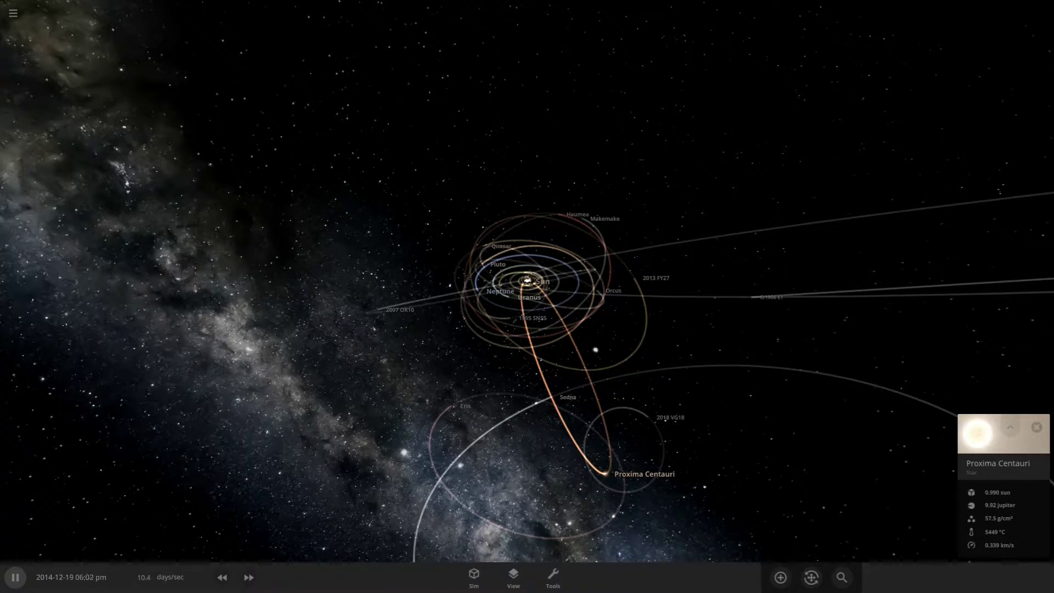
left_click(249, 577)
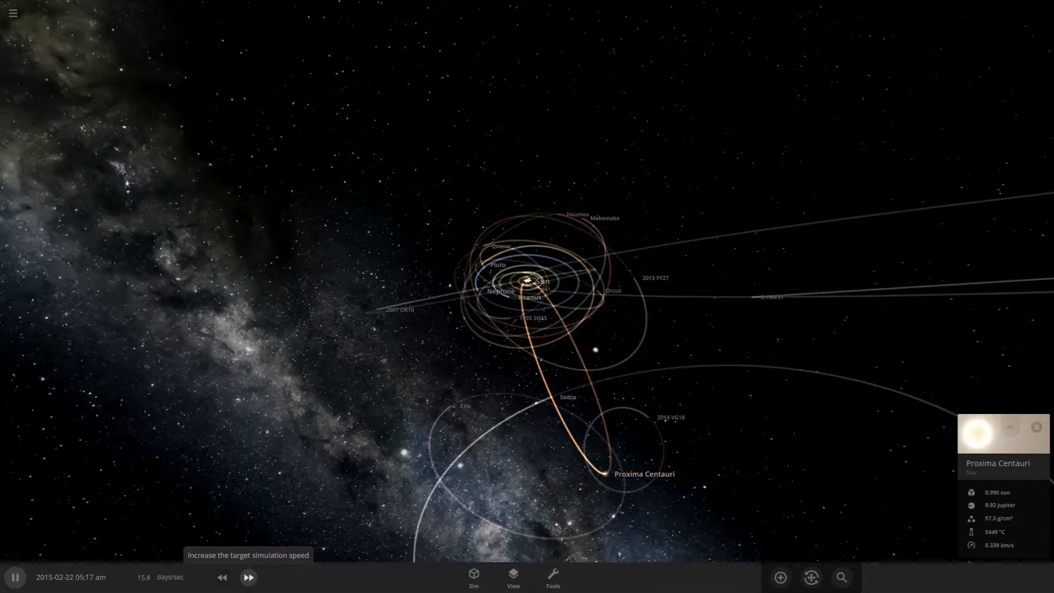
left_click(248, 576)
left_click(249, 577)
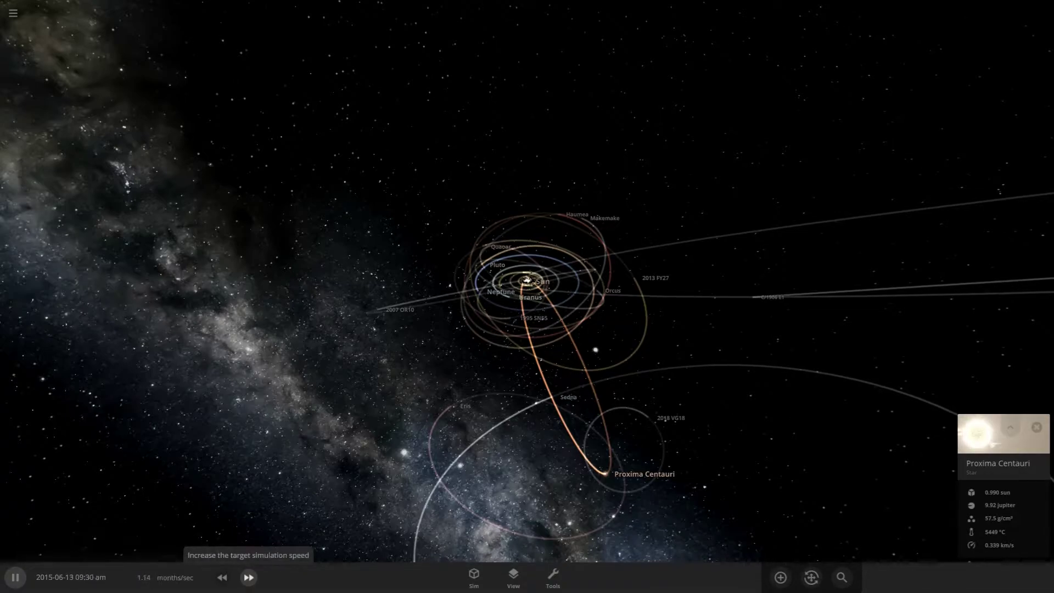
Open Proxima Centauri's properties, review its overview and orbital elements, and close them
scroll(527, 296, "up", 3)
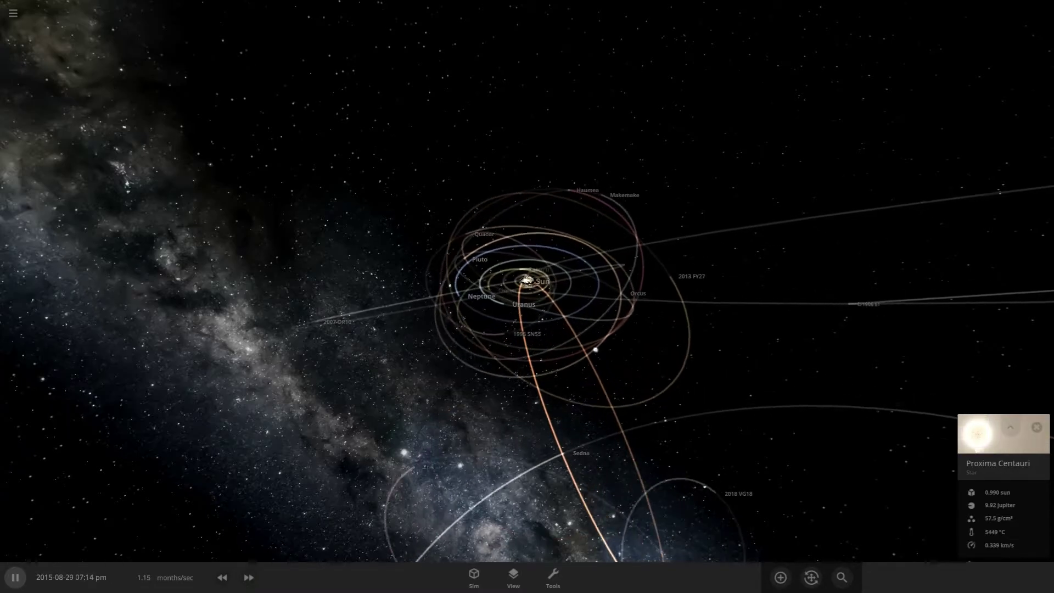
left_click_drag(527, 296, 560, 132)
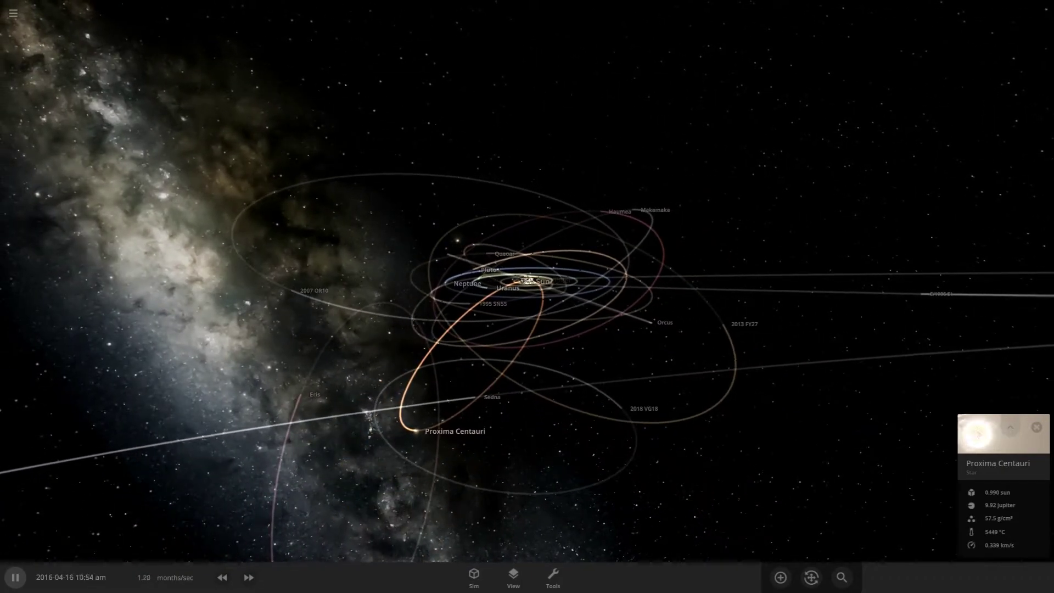
left_click(1009, 426)
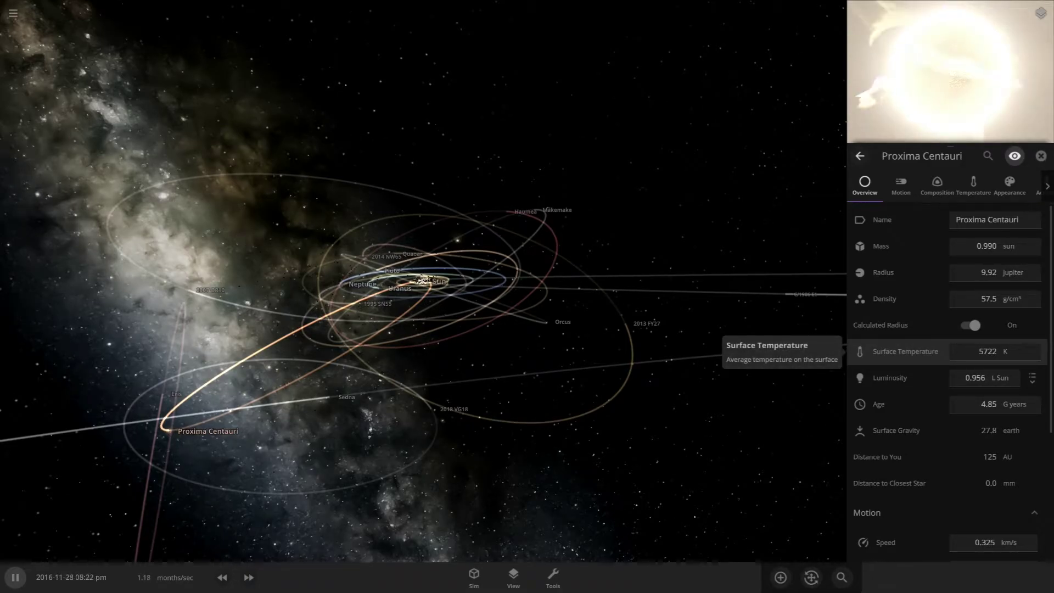
scroll(944, 351, "down", 1)
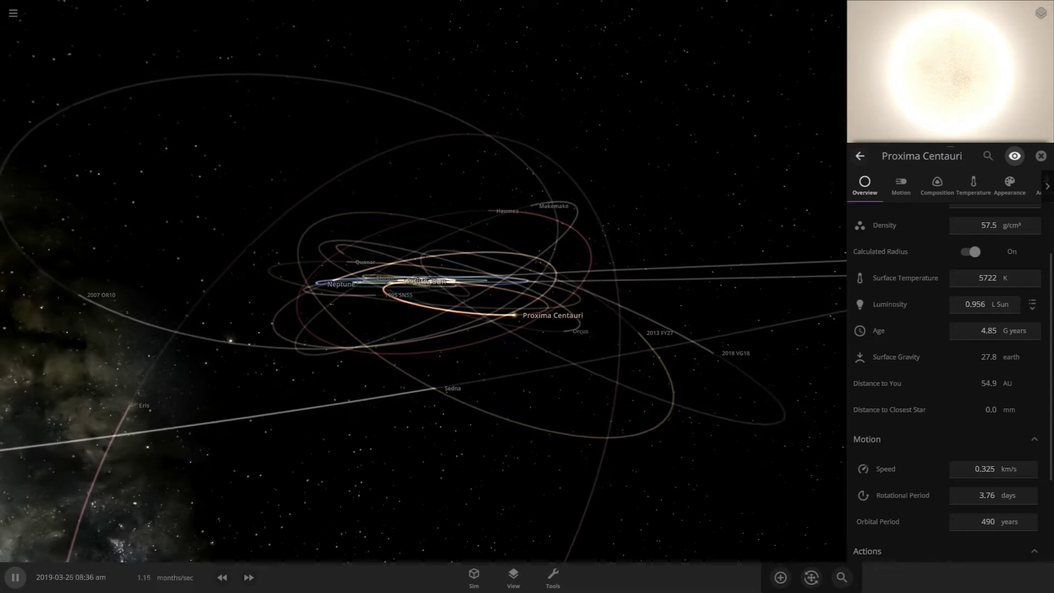
scroll(944, 330, "up", 3)
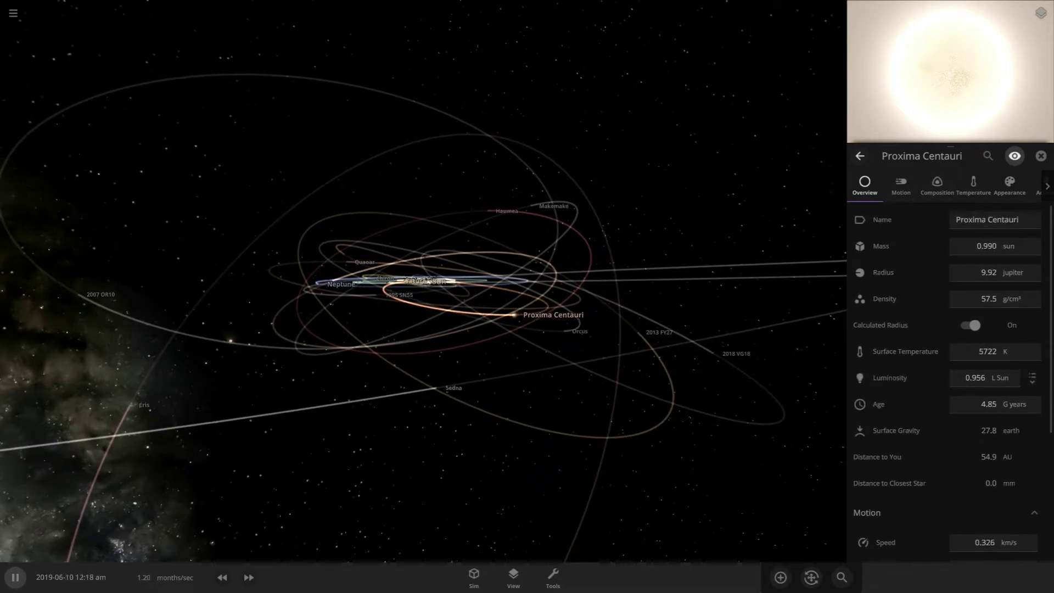
left_click(901, 185)
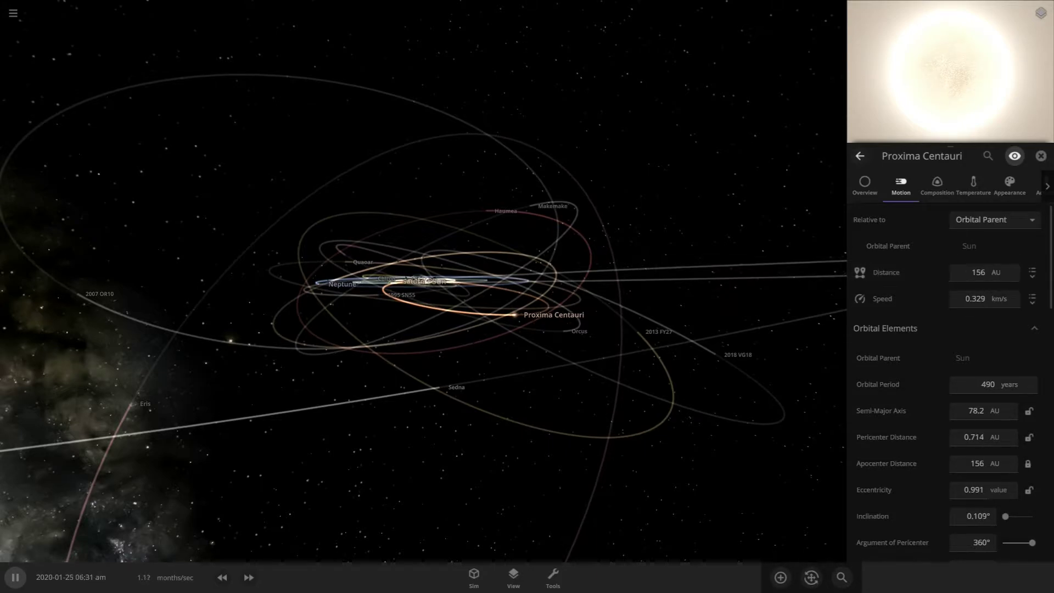
key("Escape")
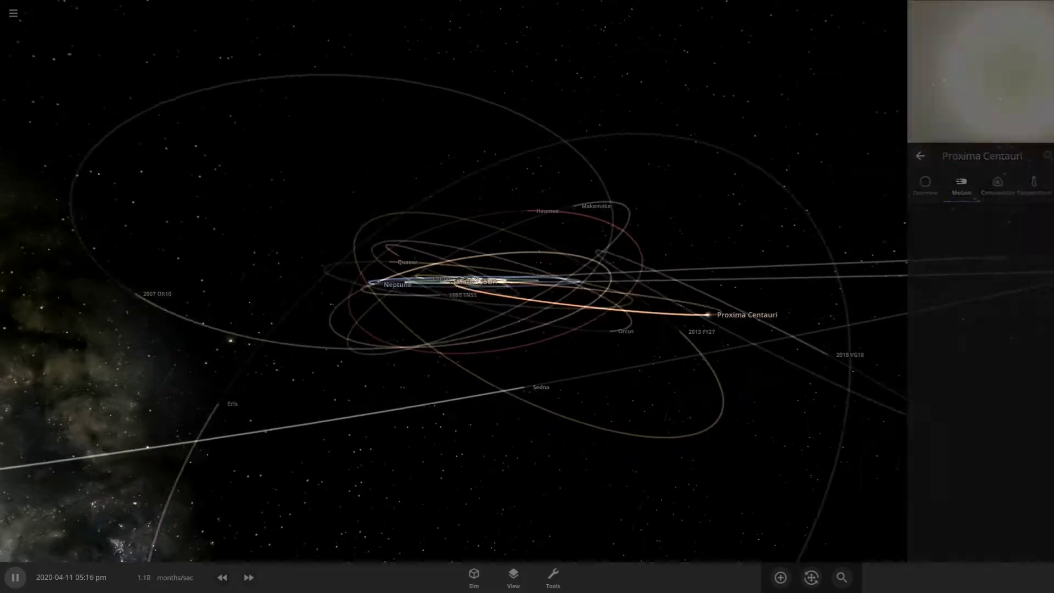
Center the view on Proxima Centauri and raise the simulation speed to about 2.5 years per second
scroll(424, 281, "down", 3)
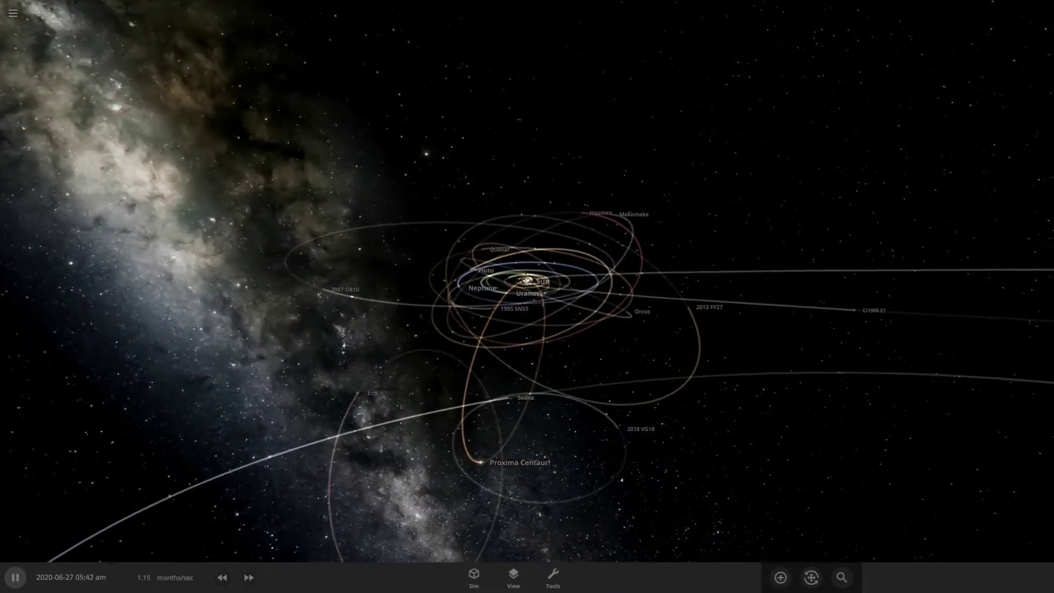
double_click(482, 462)
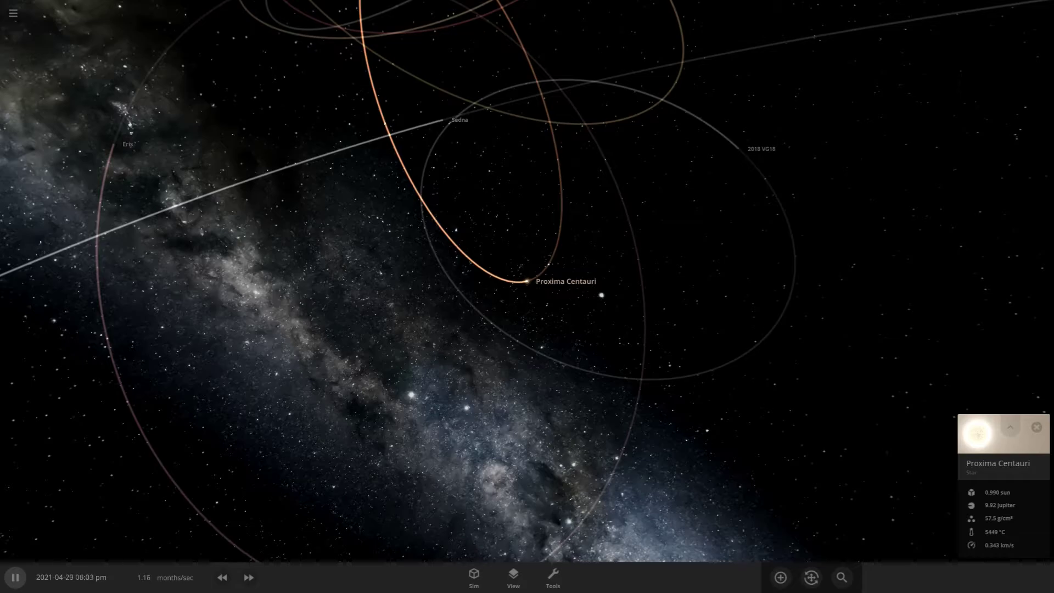
left_click(249, 577)
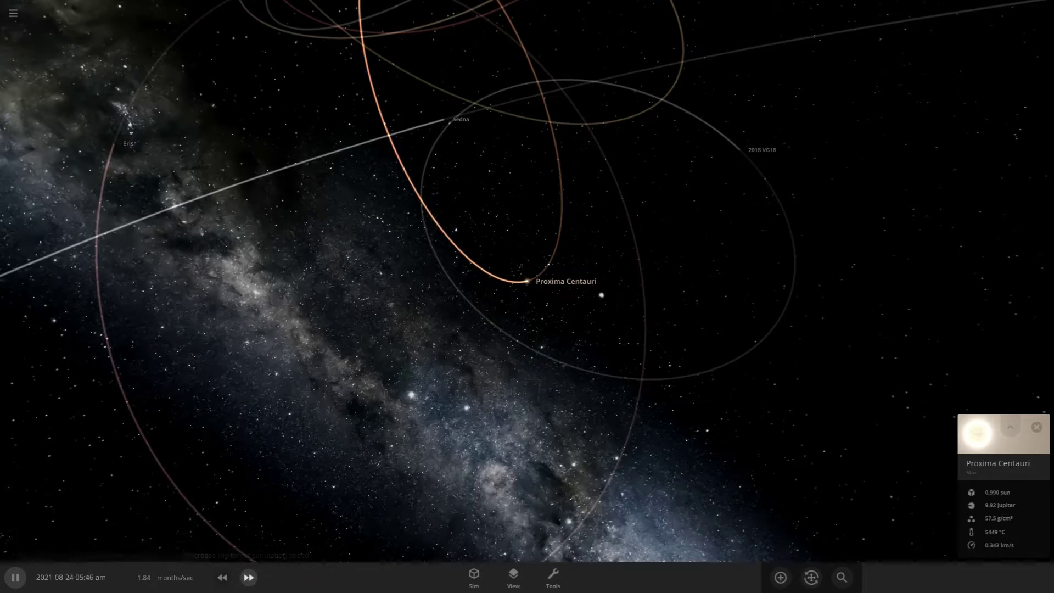
left_click(248, 577)
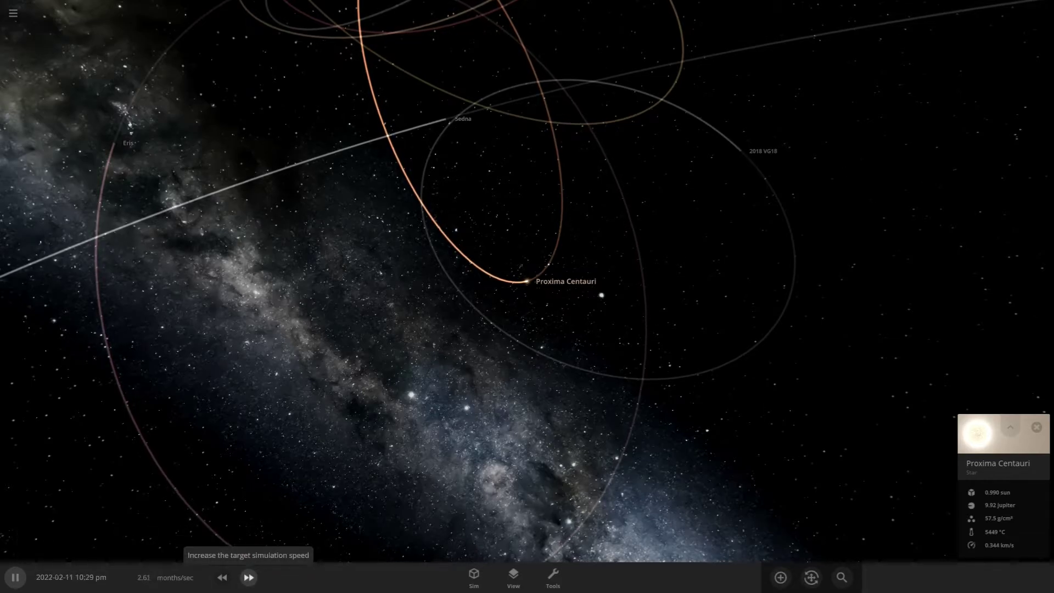
left_click(249, 577)
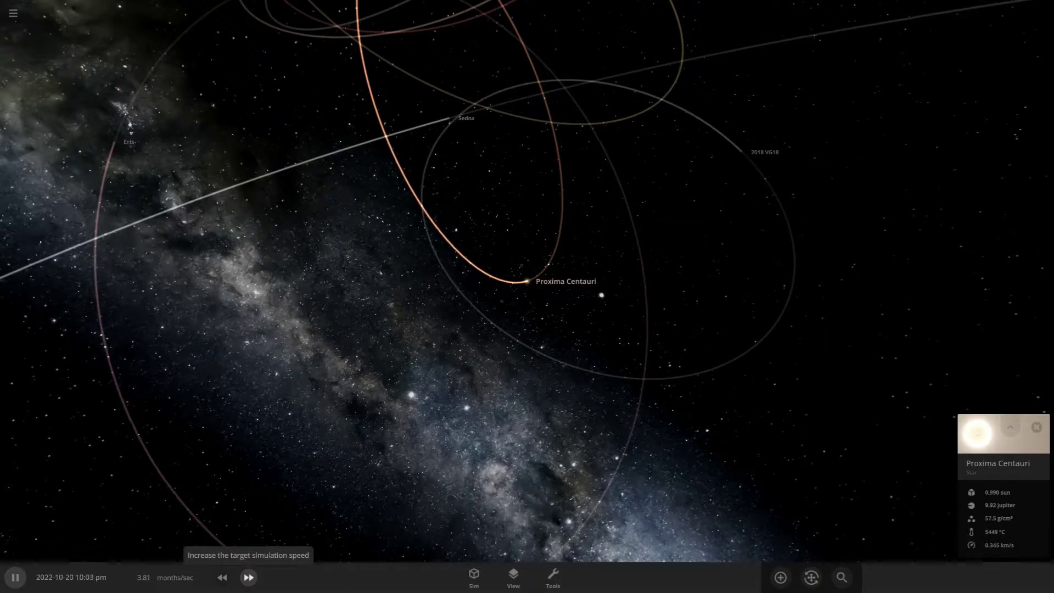
left_click(249, 577)
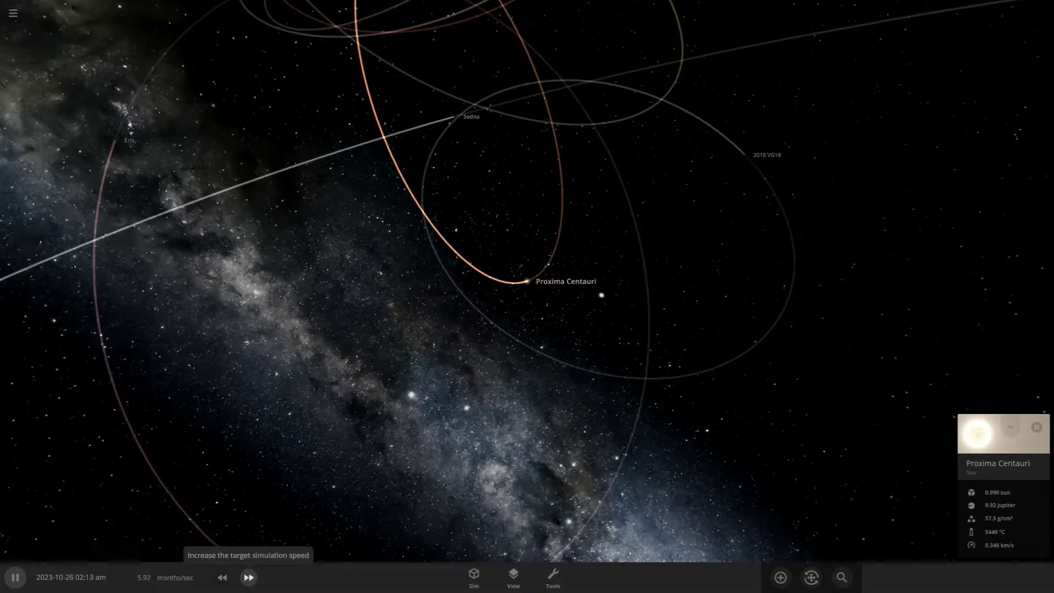
left_click(249, 577)
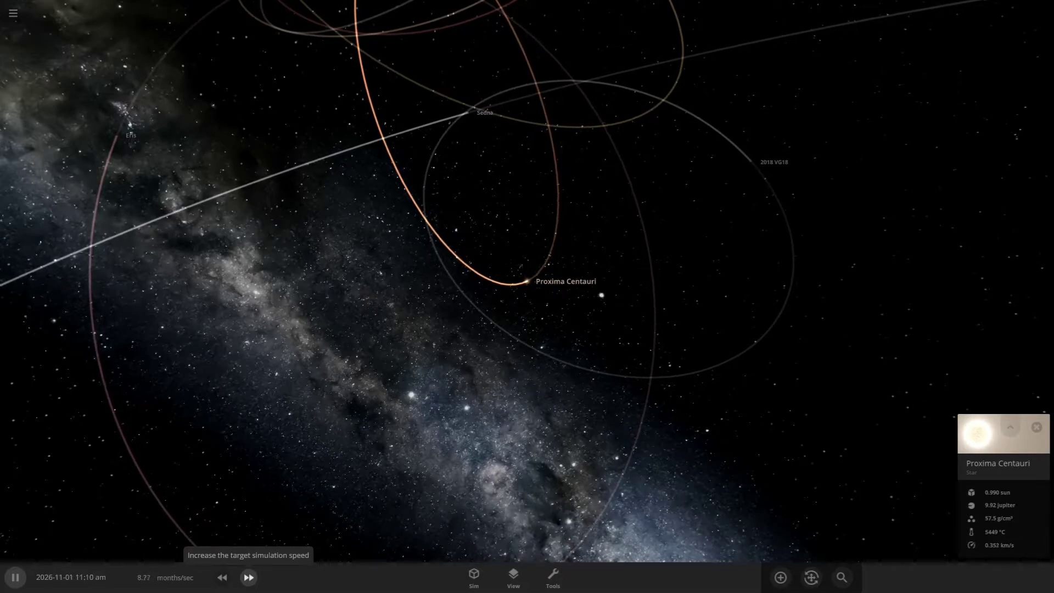
left_click(249, 577)
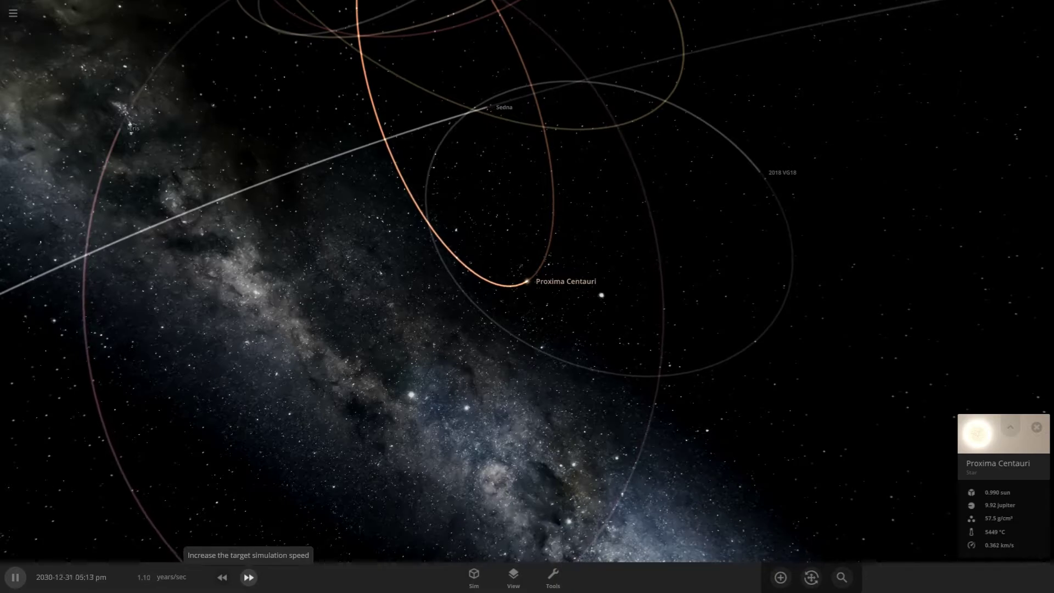
left_click(249, 576)
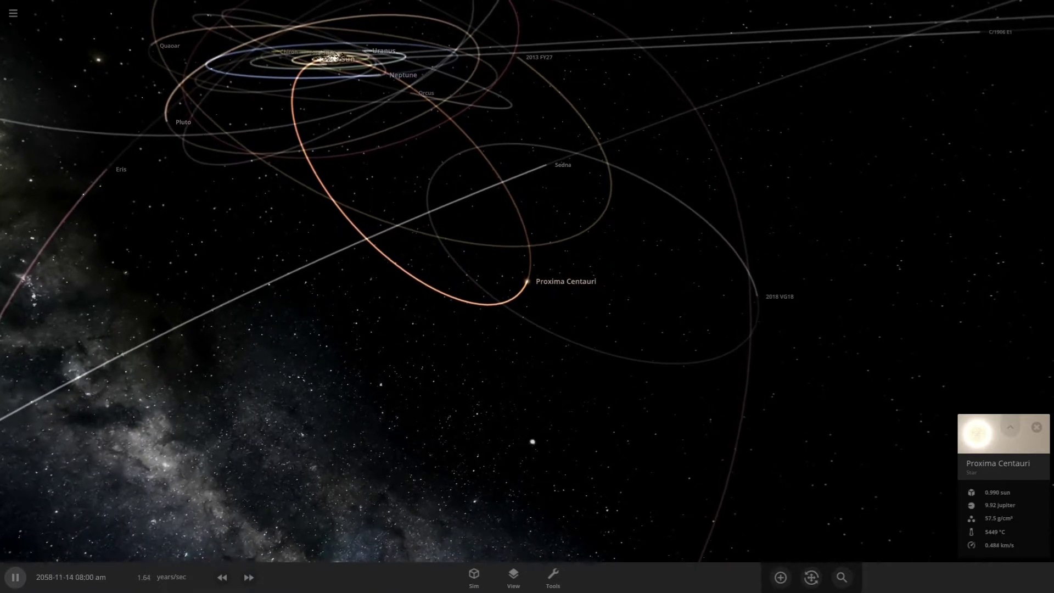
left_click(248, 577)
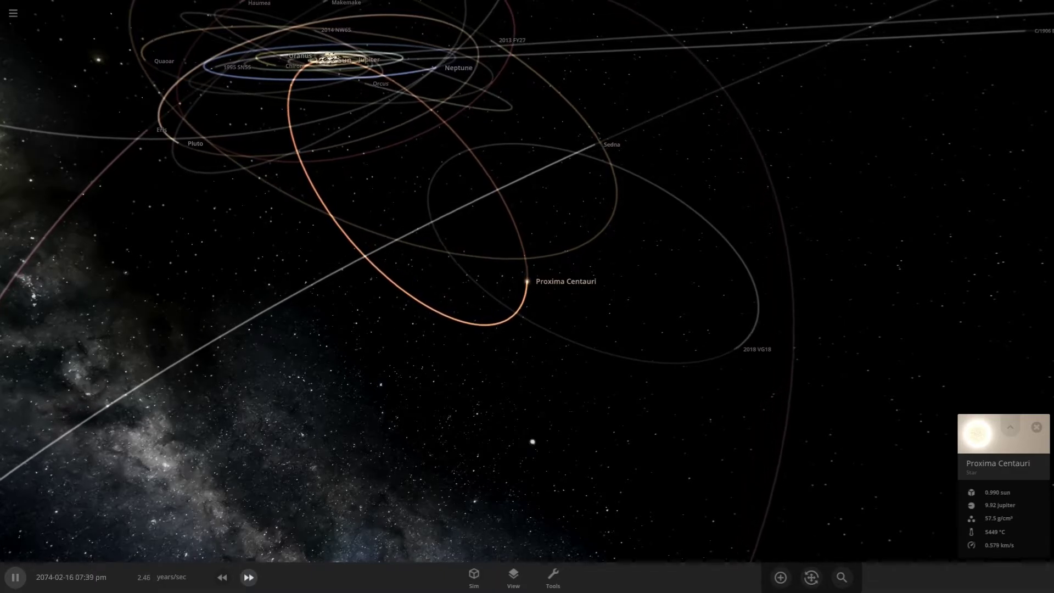
Follow Proxima Centauri toward the inner planets, slowing the simulation in stages to about 2 days per second
left_click_drag(527, 296, 659, 236)
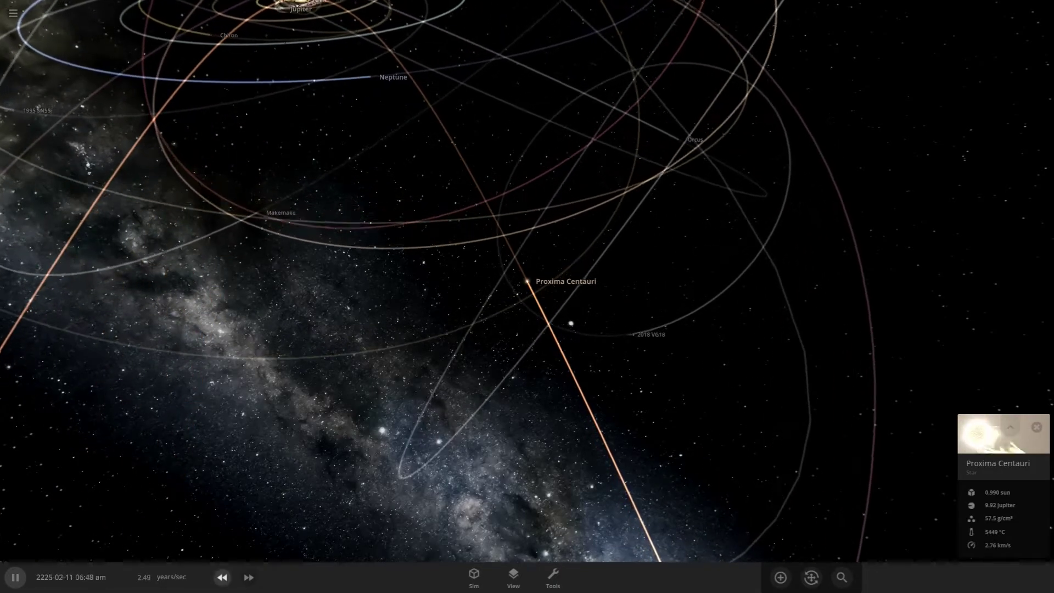
left_click(222, 577)
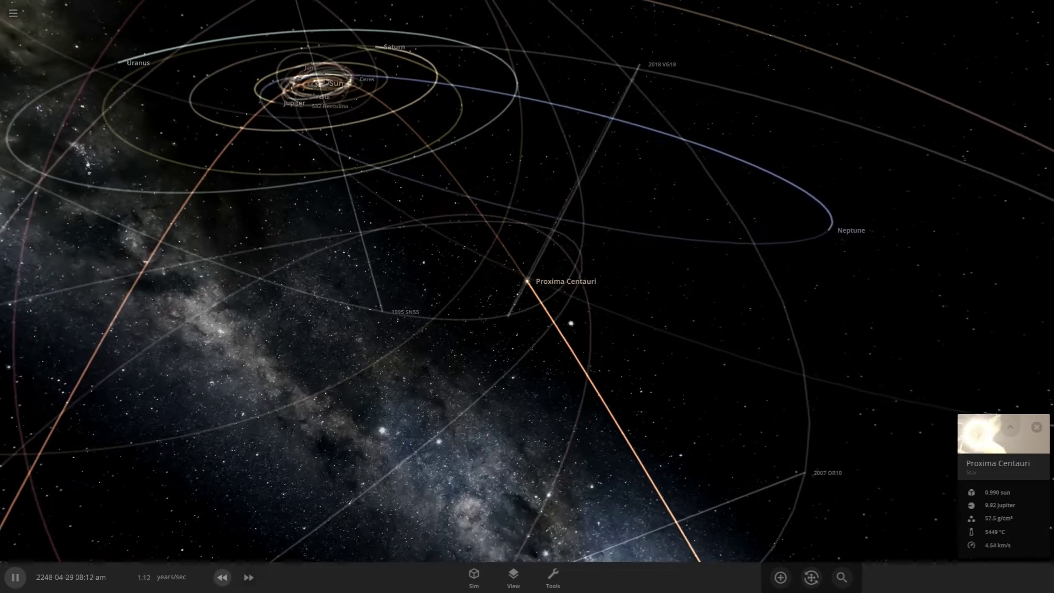
left_click(222, 577)
left_click(221, 577)
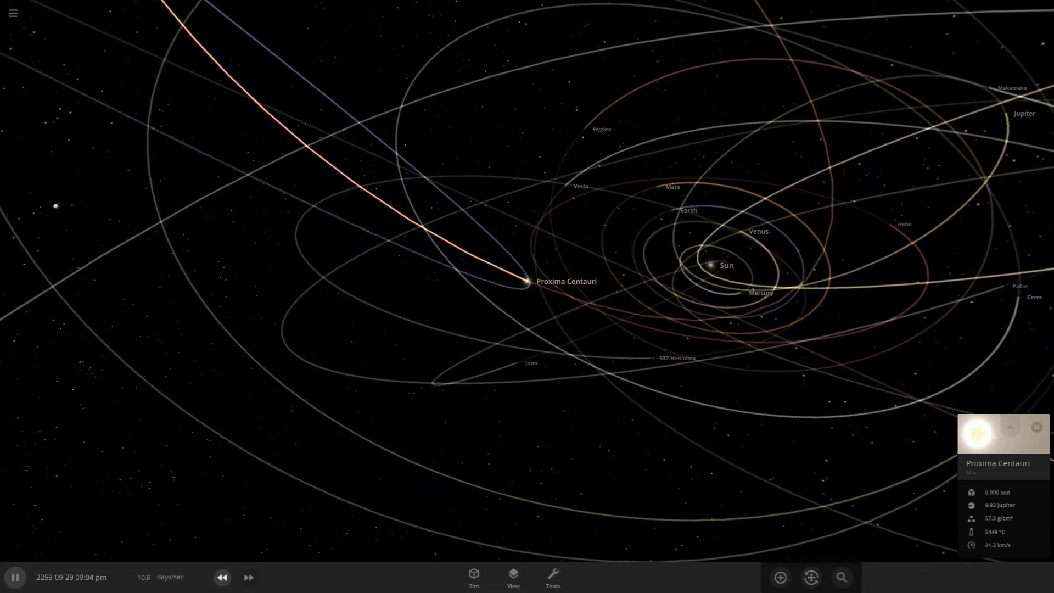
left_click(222, 576)
left_click(222, 577)
left_click(222, 577)
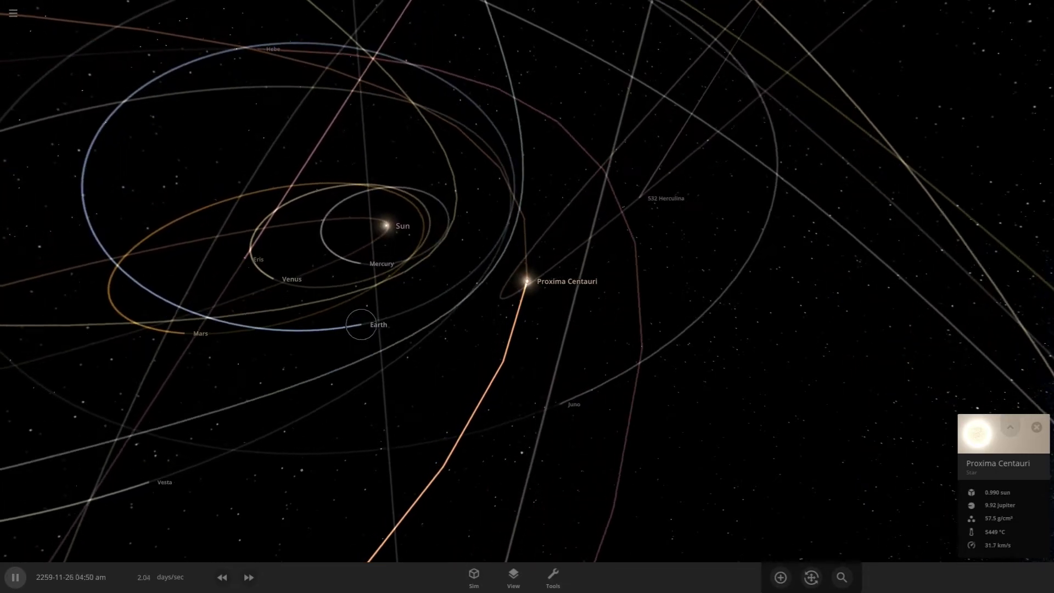
Select Earth, center the view on it, and speed the simulation up to about 10 days per second to watch the disrupted orbits
left_click(362, 324)
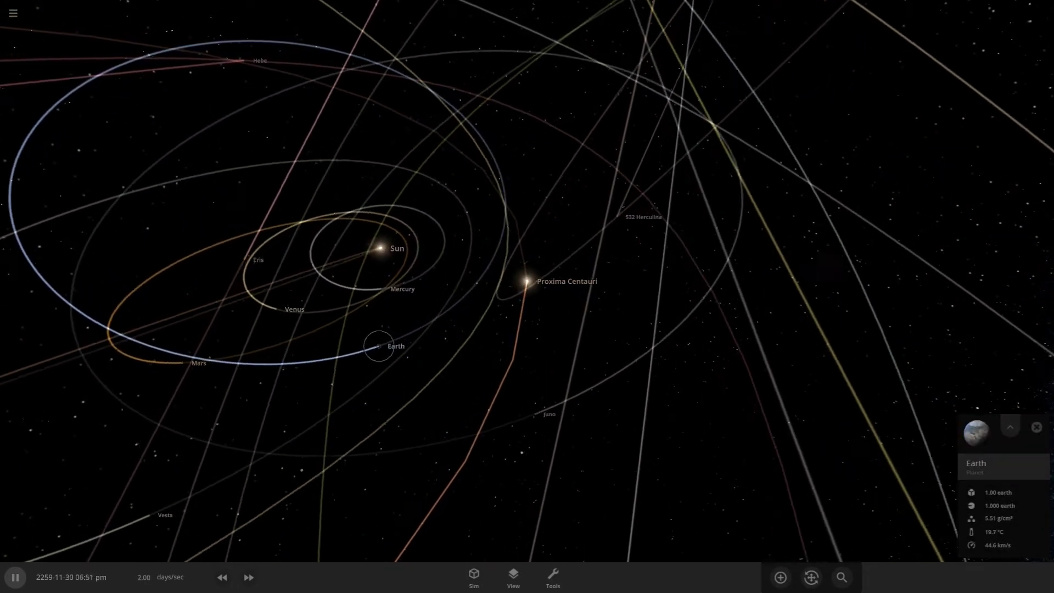
left_click(382, 348)
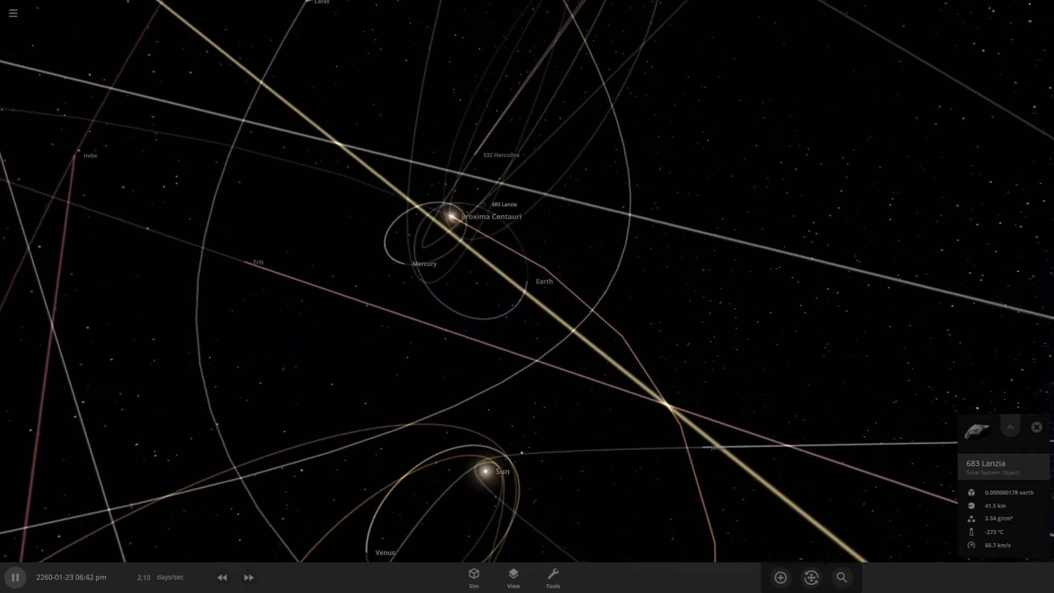
left_click(248, 577)
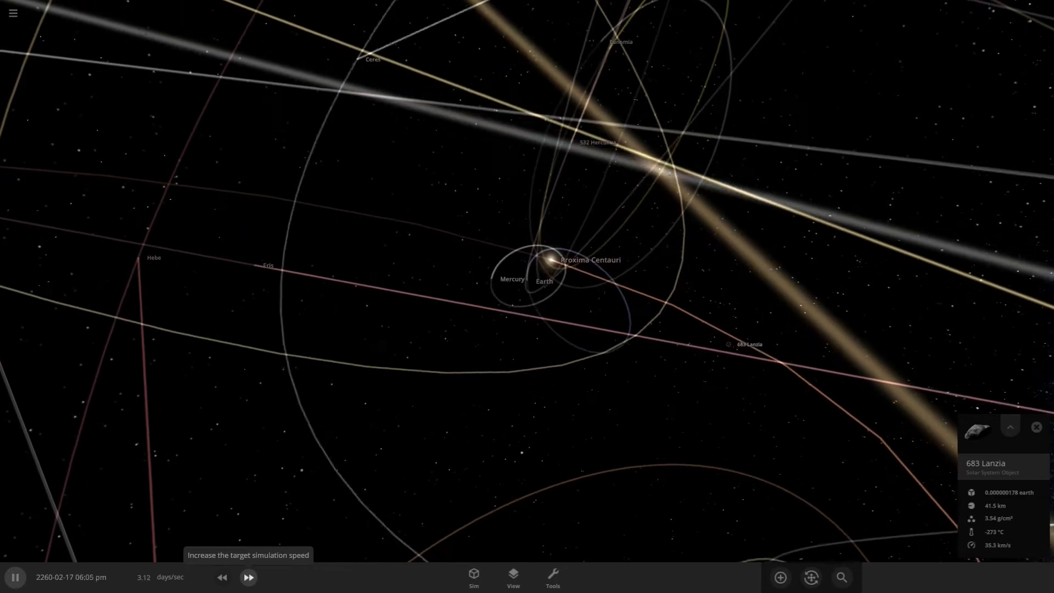
left_click(249, 577)
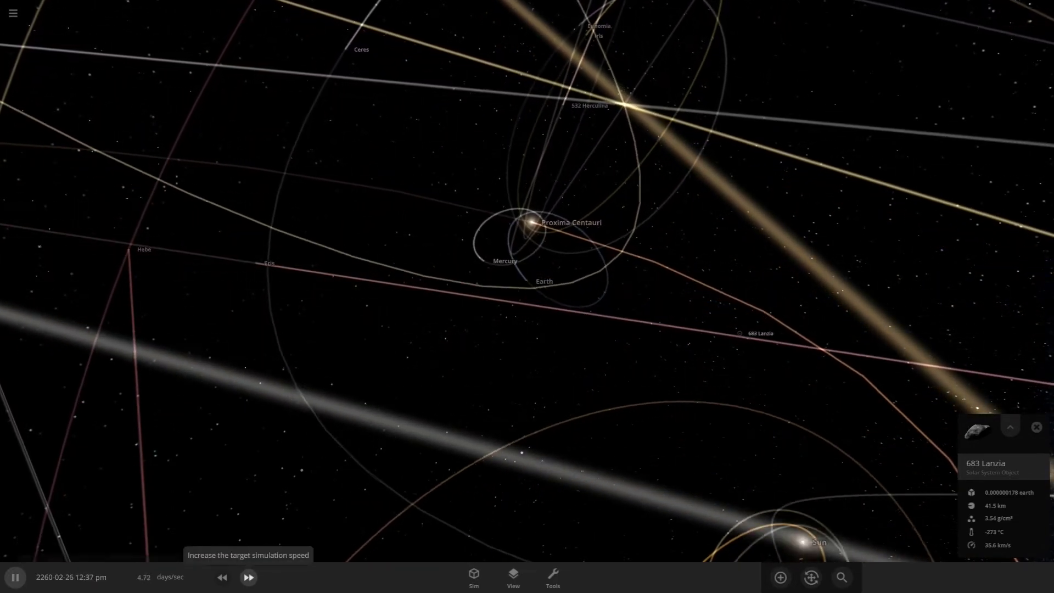
left_click(249, 577)
left_click(249, 577)
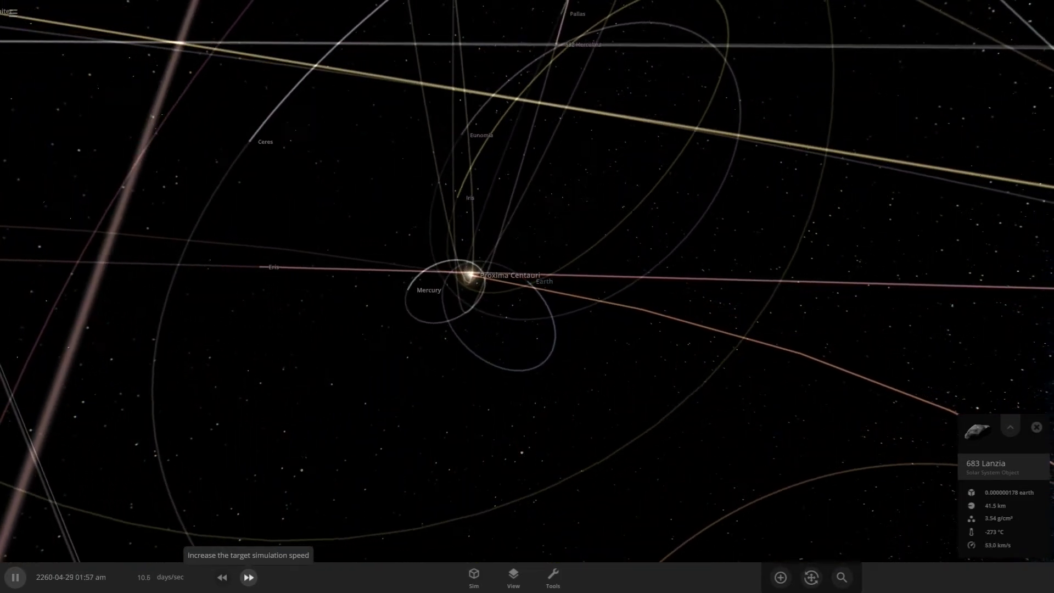
scroll(527, 281, "down", 10)
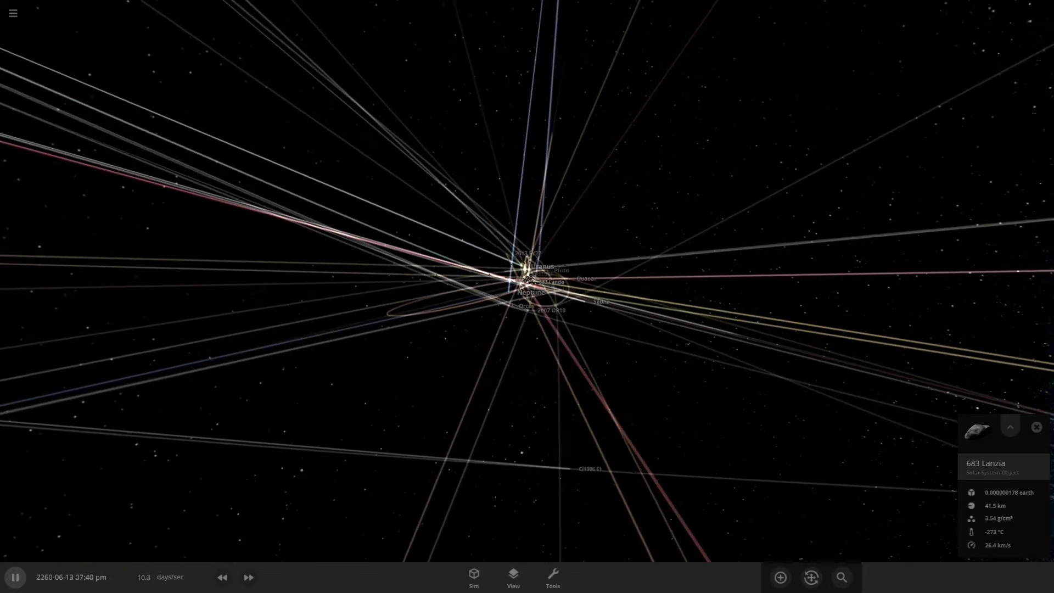